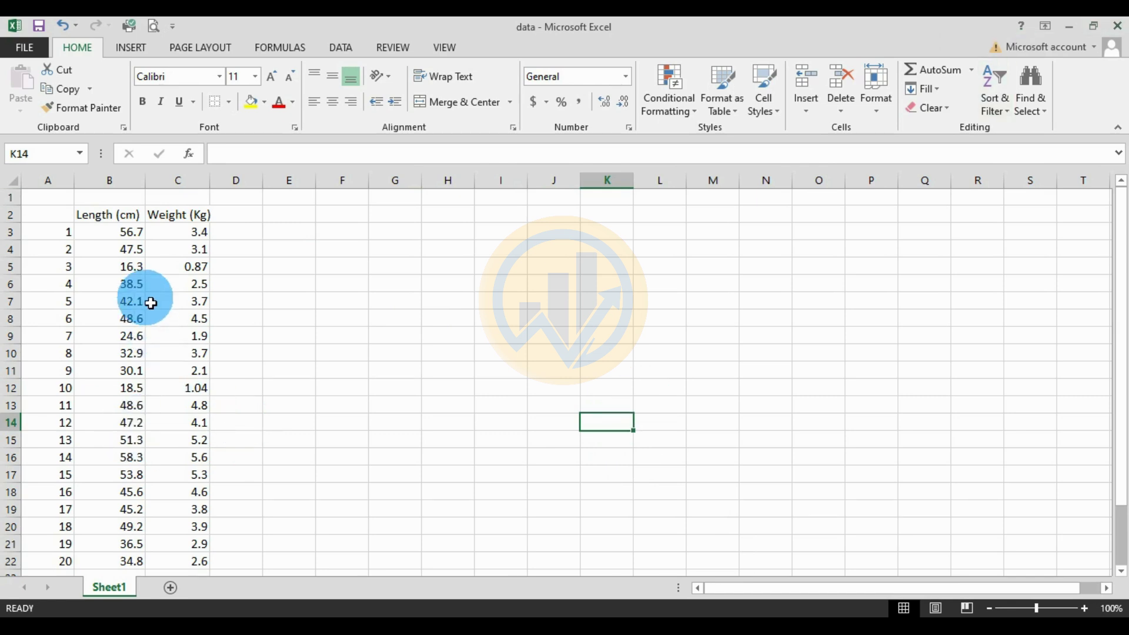
{"action": "left_click_drag", "start_coordinate": [103, 219], "coordinate": [170, 568]}
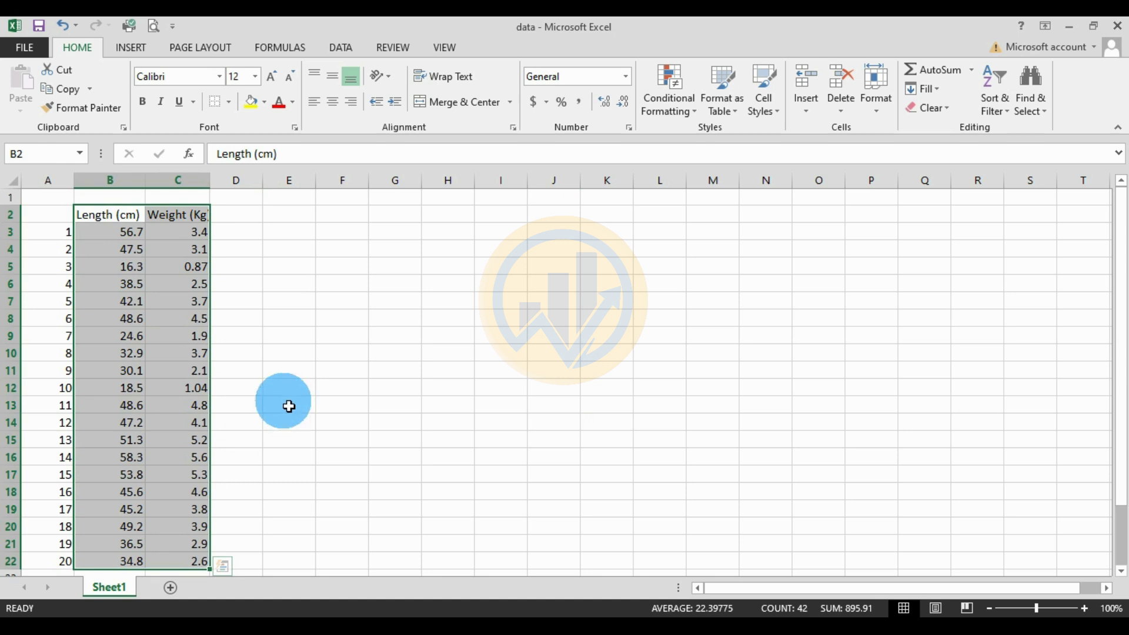
{"action": "left_click", "coordinate": [244, 352]}
{"action": "left_click", "coordinate": [115, 216]}
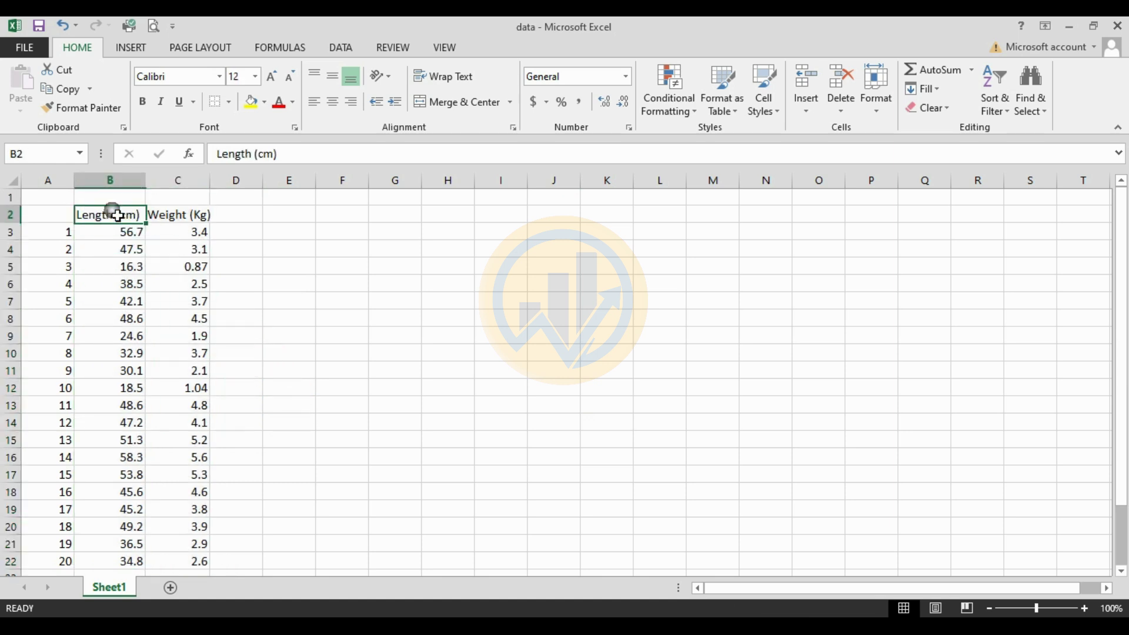
{"action": "left_click", "coordinate": [194, 216]}
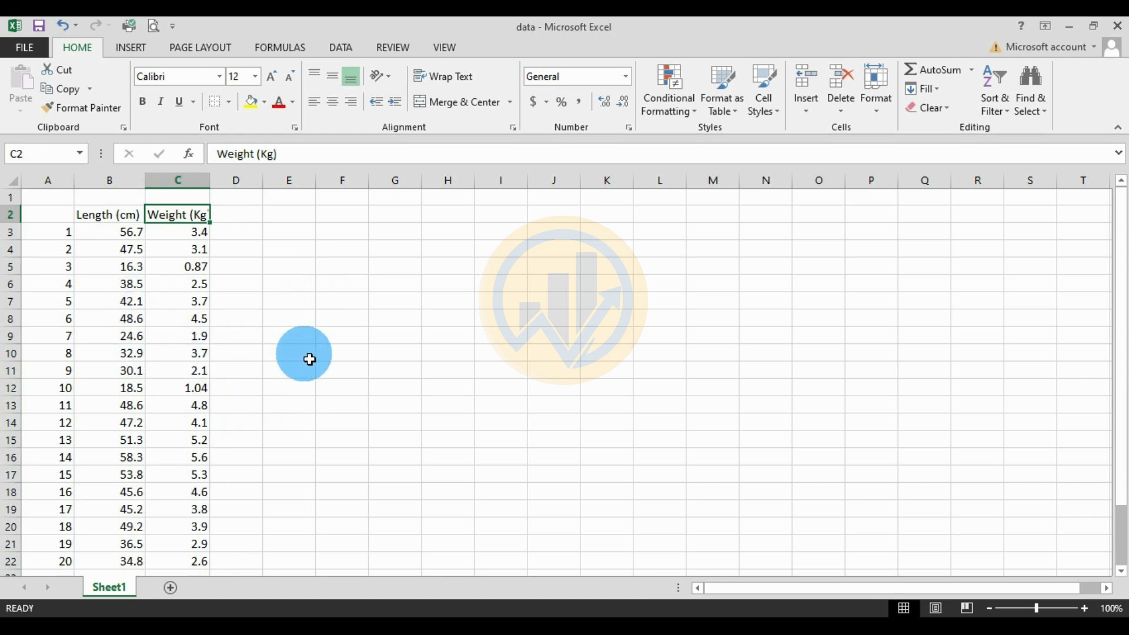
Step: Insert a markers-only scatter chart from the Length (cm) and Weight (Kg) data in B2:C22
{"action": "left_click", "coordinate": [110, 217]}
{"action": "left_click_drag", "start_coordinate": [109, 218], "coordinate": [175, 563]}
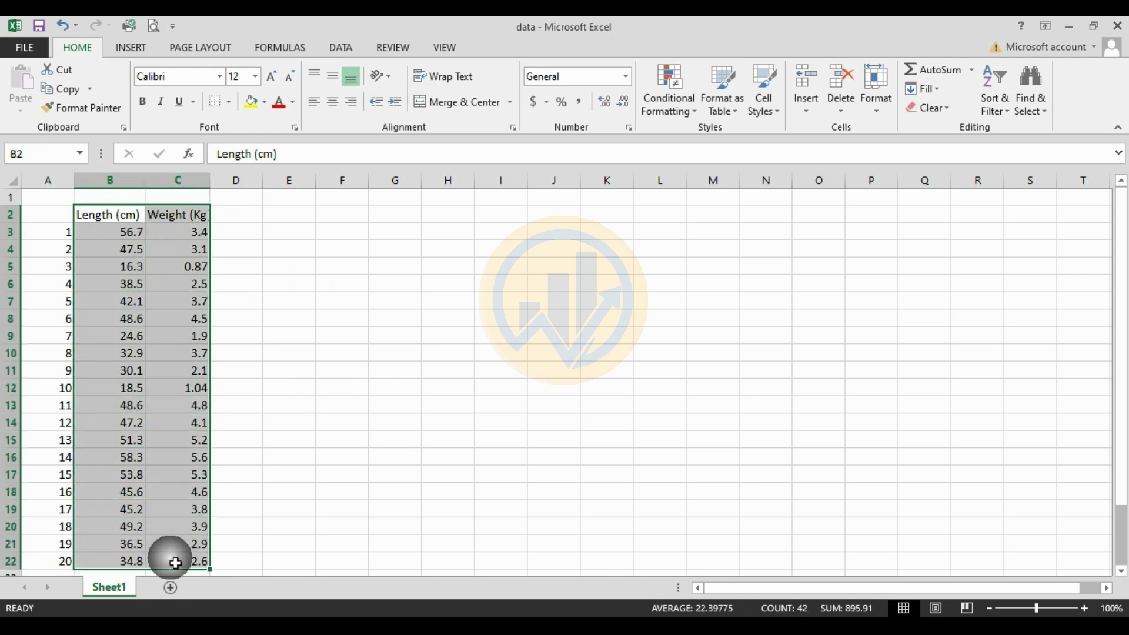
{"action": "left_click", "coordinate": [126, 48]}
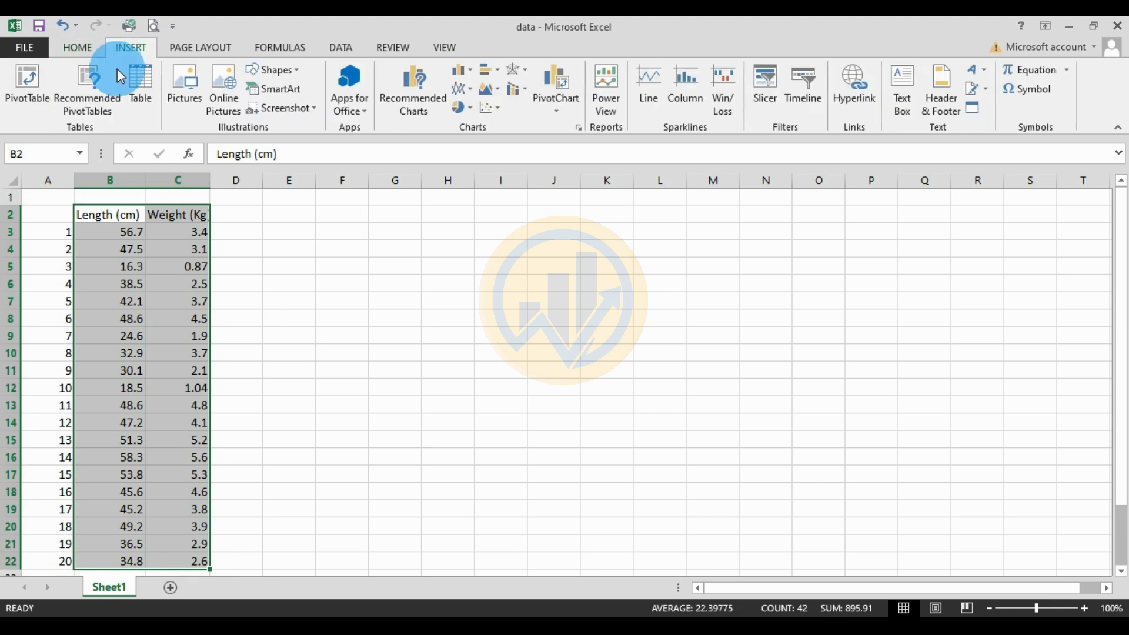
{"action": "left_click", "coordinate": [495, 112]}
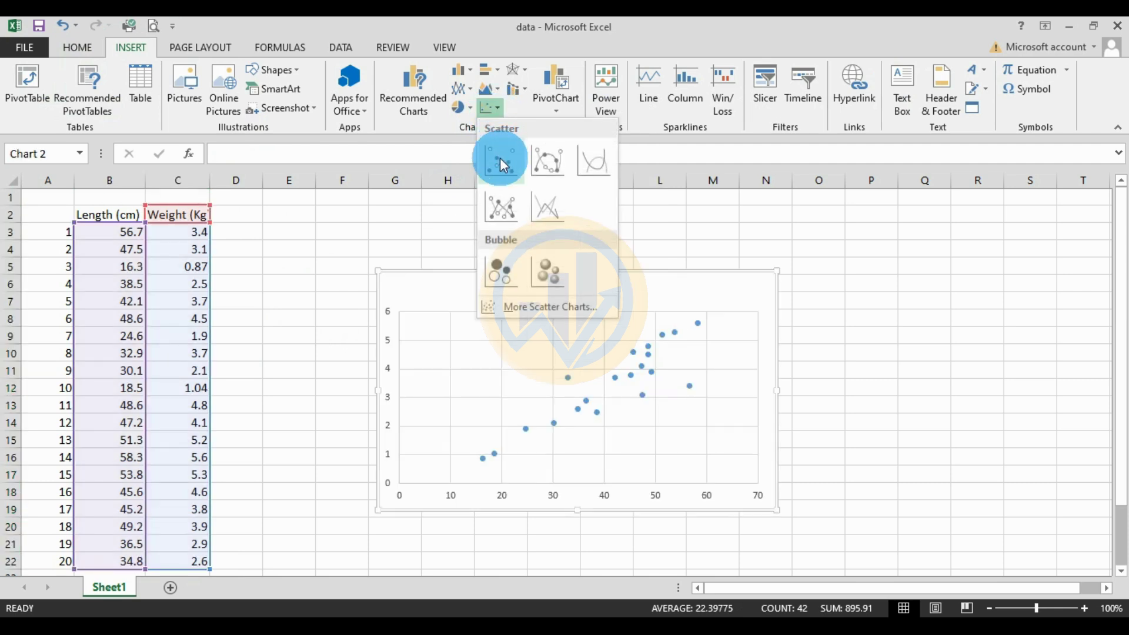
{"action": "left_click", "coordinate": [504, 166]}
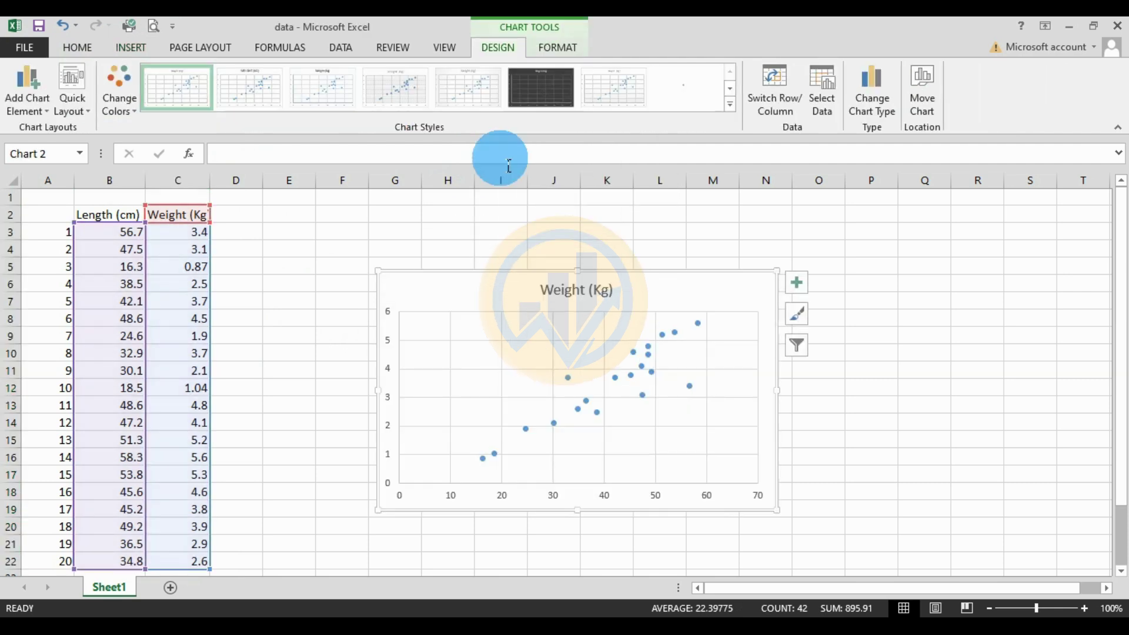
Step: Move the scatter chart slightly up and closer to the data, and delete its chart title
{"action": "left_click_drag", "start_coordinate": [649, 305], "coordinate": [613, 260]}
{"action": "left_click", "coordinate": [579, 261]}
{"action": "key", "text": "Delete"}
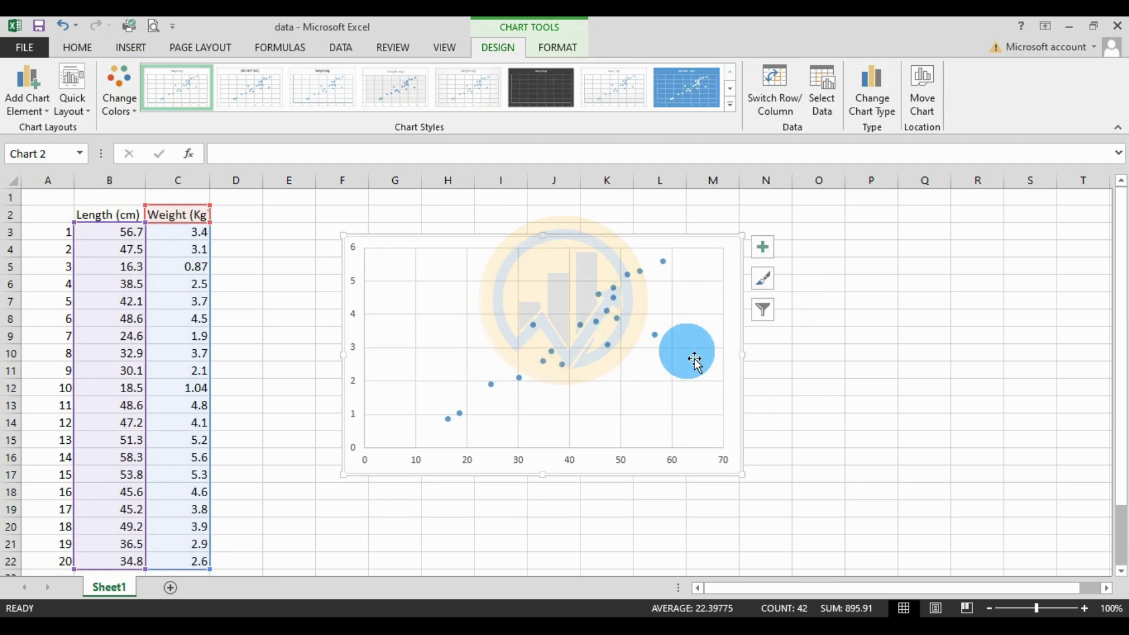
Step: Set both the horizontal and vertical major gridlines of the scatter chart to No line
{"action": "left_click", "coordinate": [689, 348]}
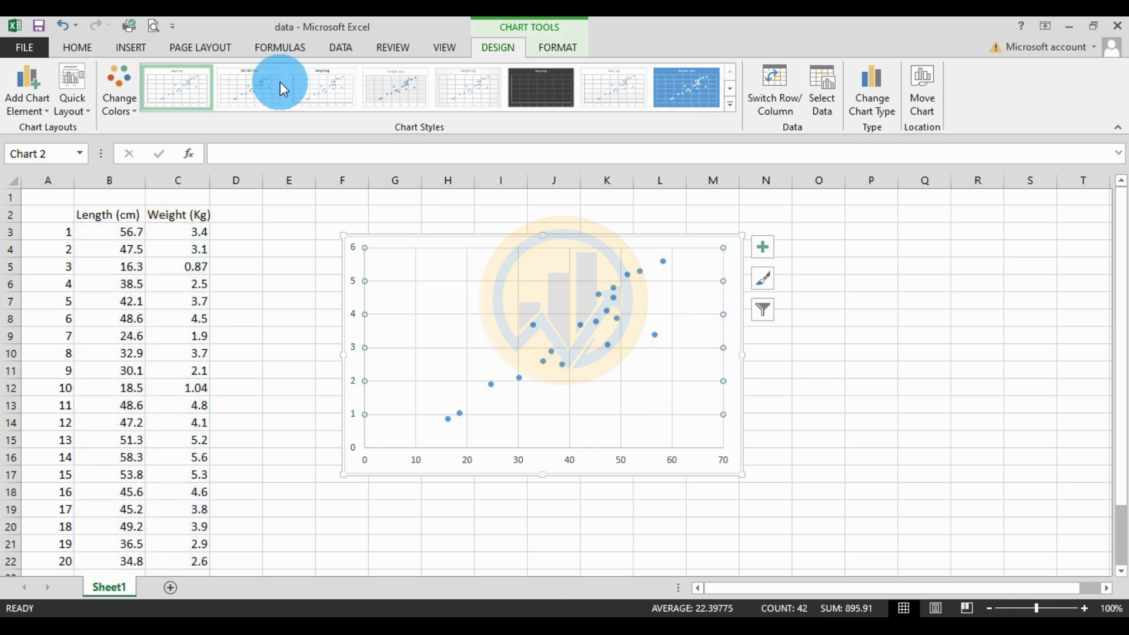
{"action": "left_click", "coordinate": [570, 47]}
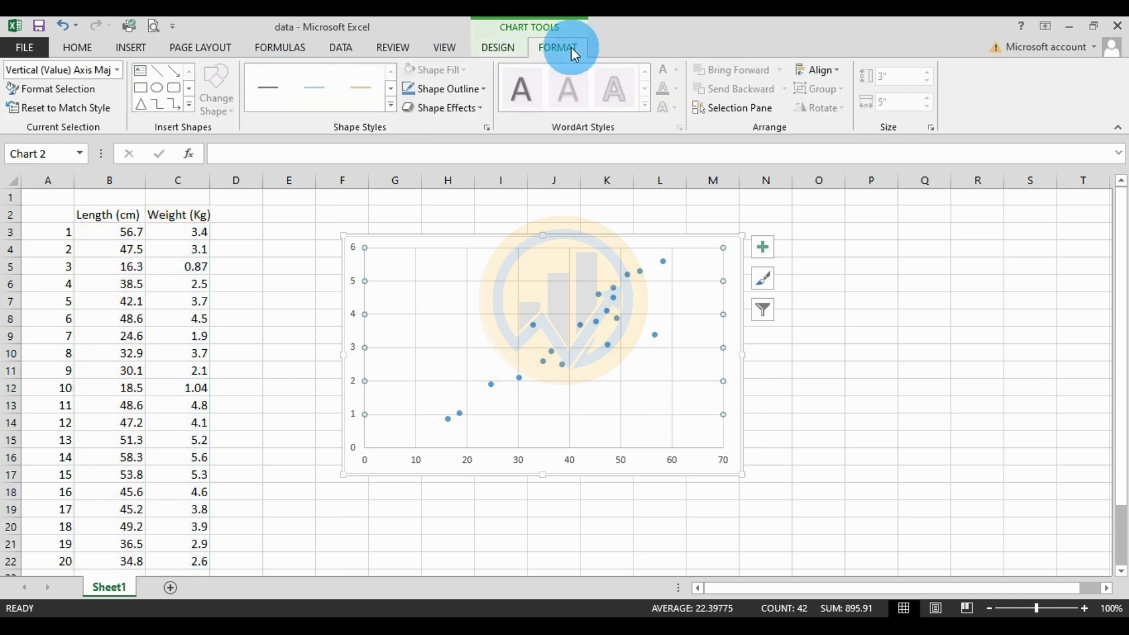
{"action": "left_click", "coordinate": [57, 91]}
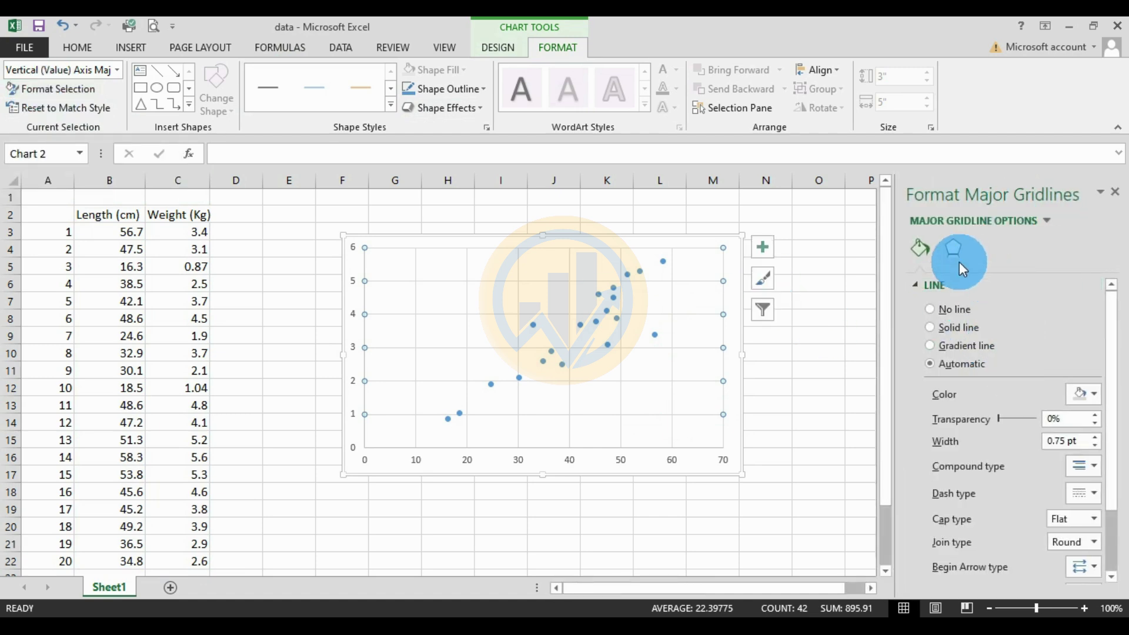
{"action": "left_click", "coordinate": [926, 310]}
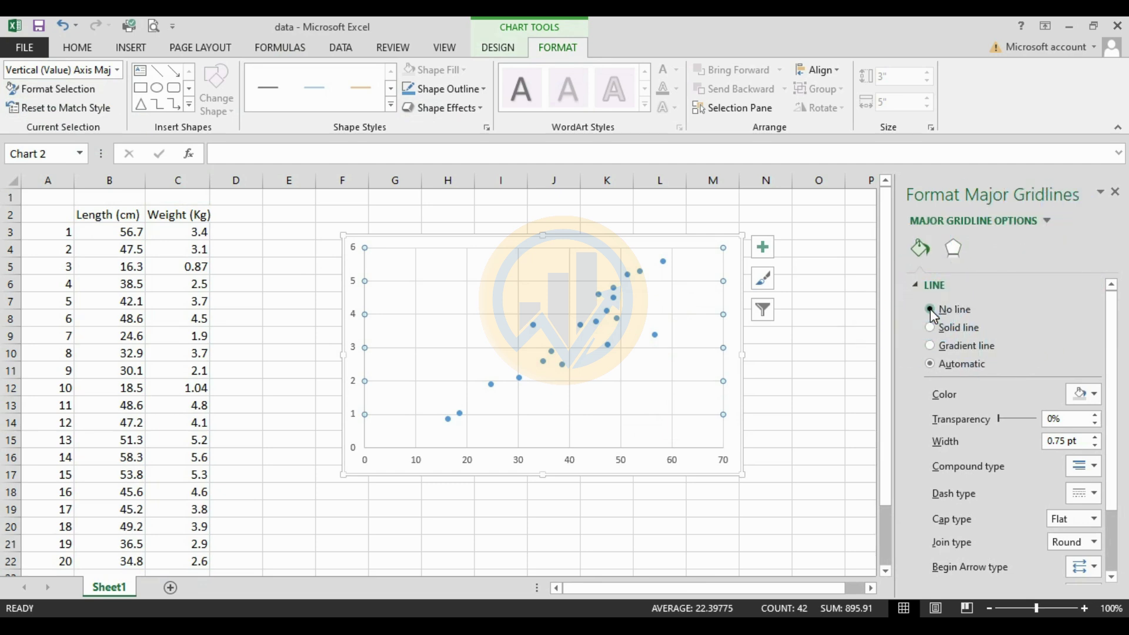
{"action": "left_click", "coordinate": [672, 366]}
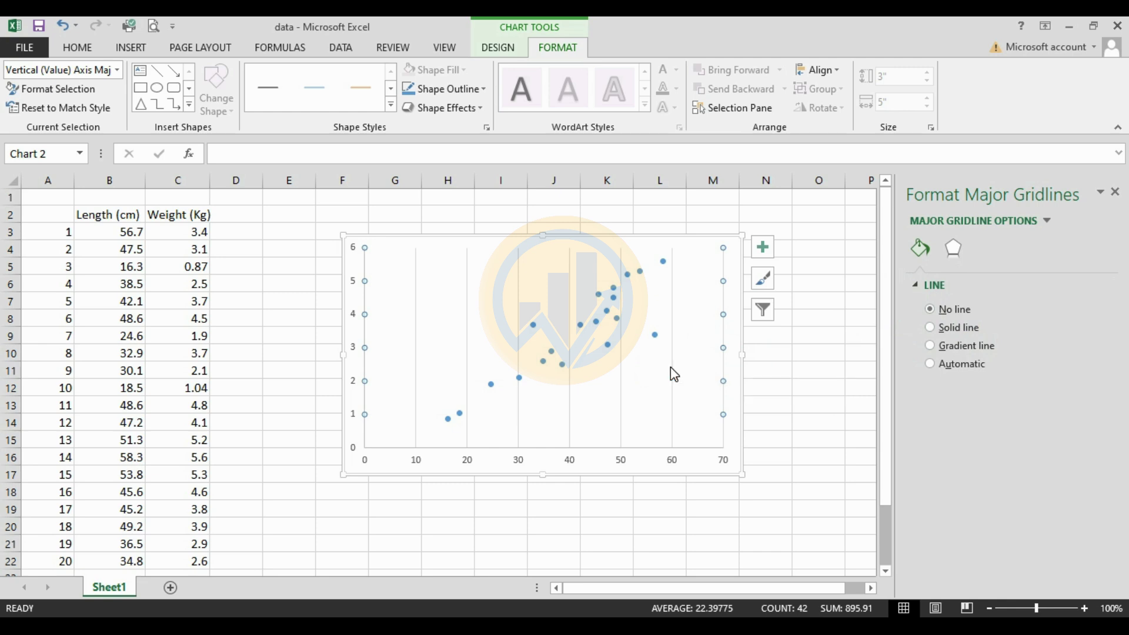
{"action": "left_click", "coordinate": [940, 312]}
{"action": "left_click", "coordinate": [831, 370]}
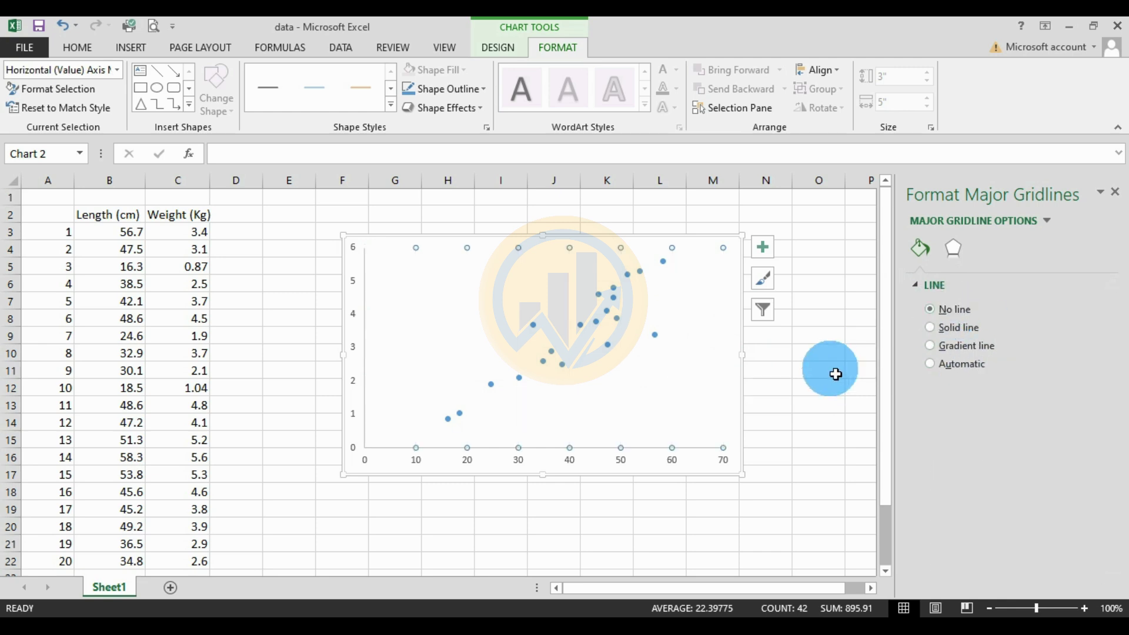
Step: Give the chart's plot area a solid white fill
{"action": "left_click", "coordinate": [601, 328]}
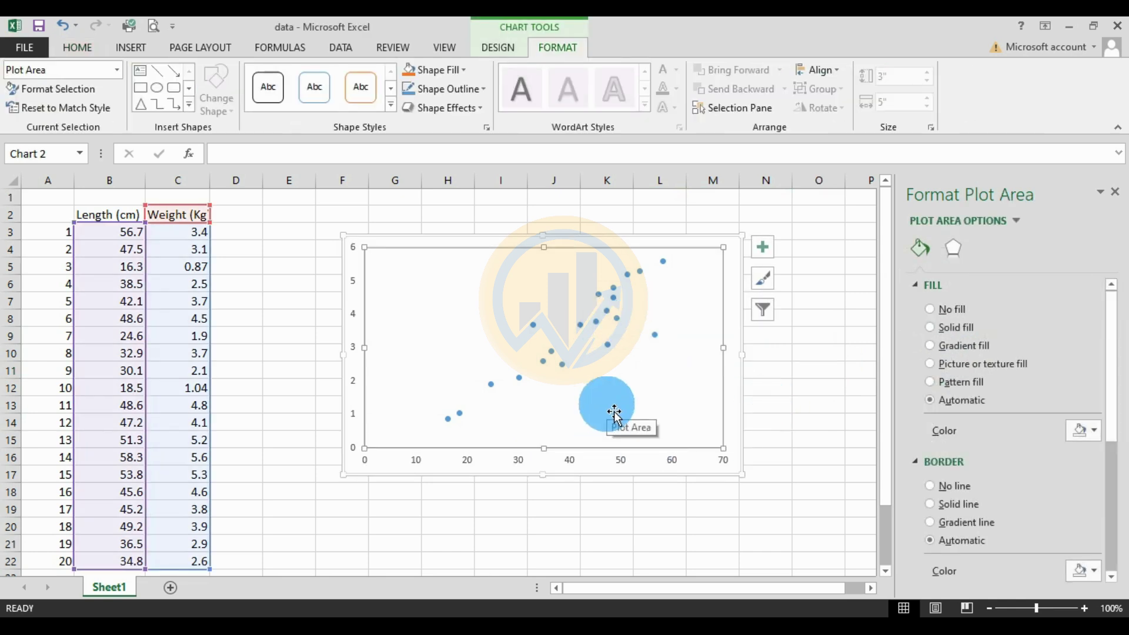
{"action": "left_click", "coordinate": [1094, 431]}
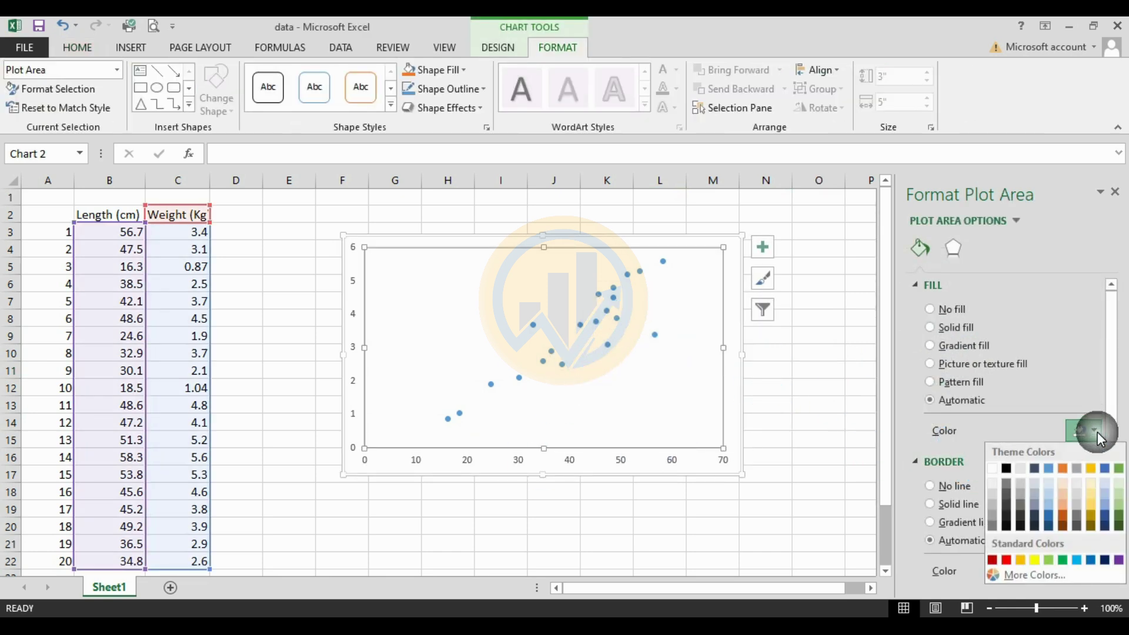
{"action": "left_click", "coordinate": [1007, 468]}
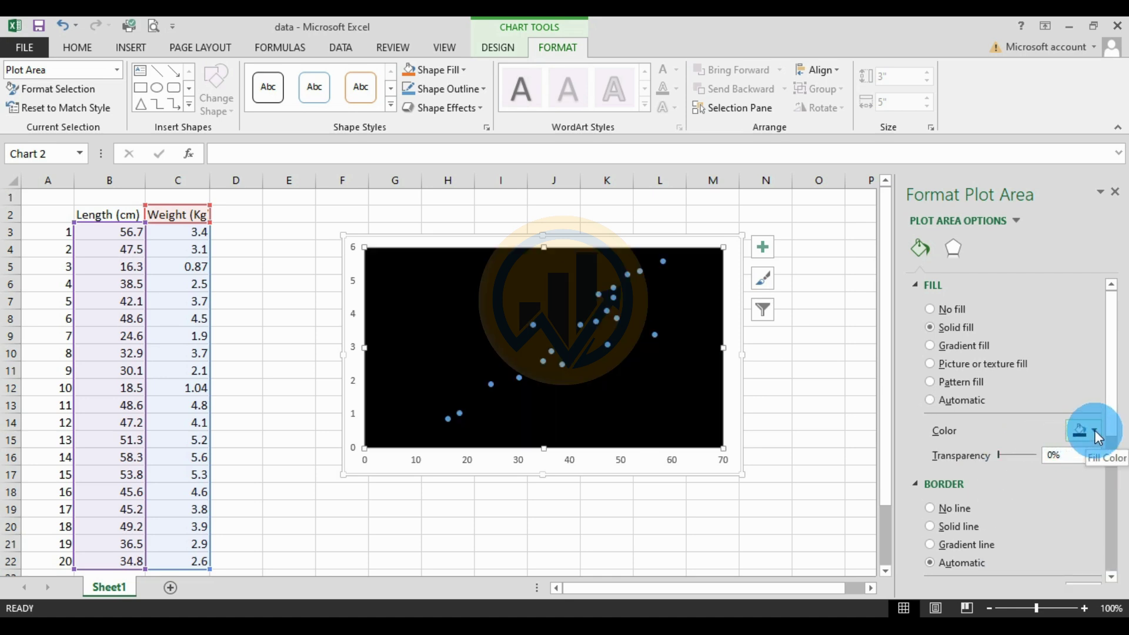
{"action": "left_click", "coordinate": [1095, 430]}
{"action": "left_click", "coordinate": [993, 469]}
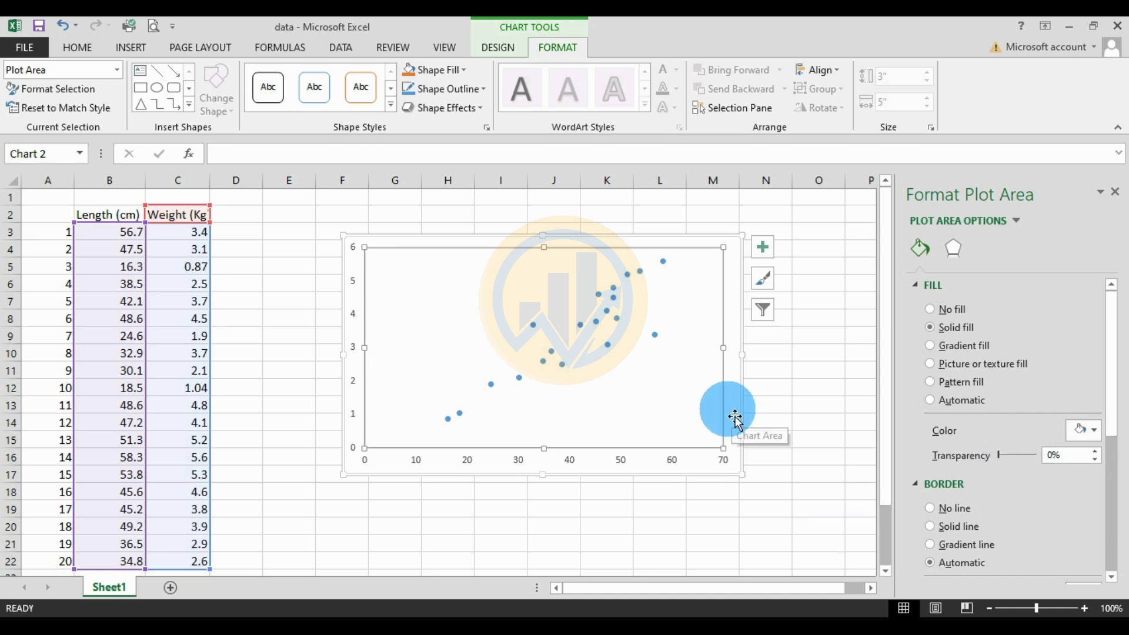
Step: Give the plot area a solid black border with a width of 1.5 pt
{"action": "scroll", "coordinate": [1054, 439], "scroll_direction": "down", "scroll_amount": 4}
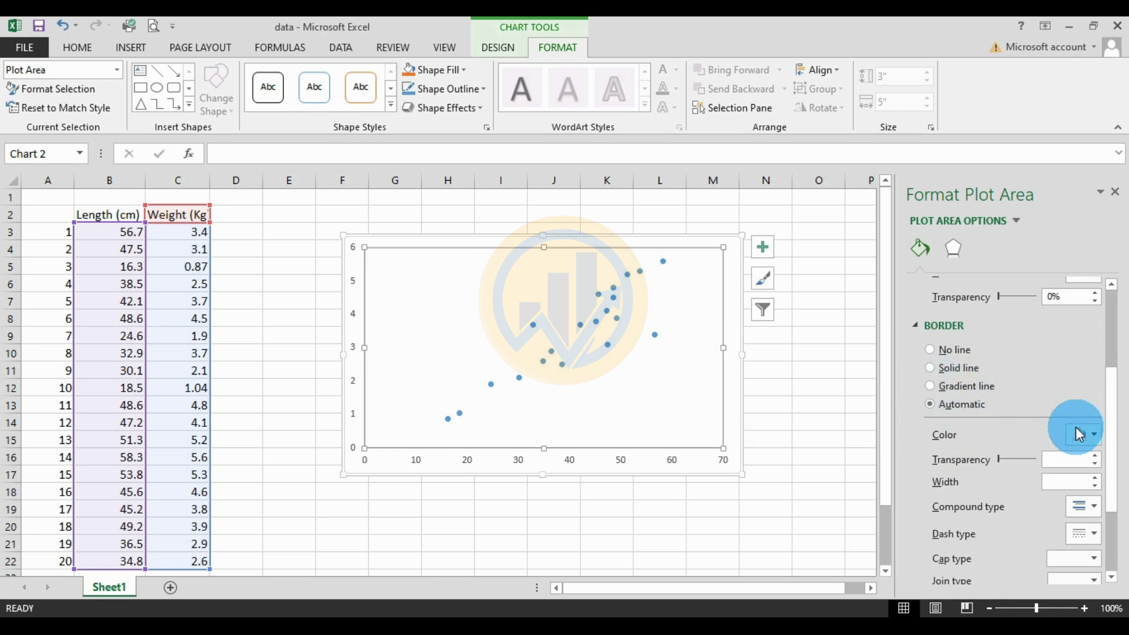
{"action": "left_click", "coordinate": [1089, 433]}
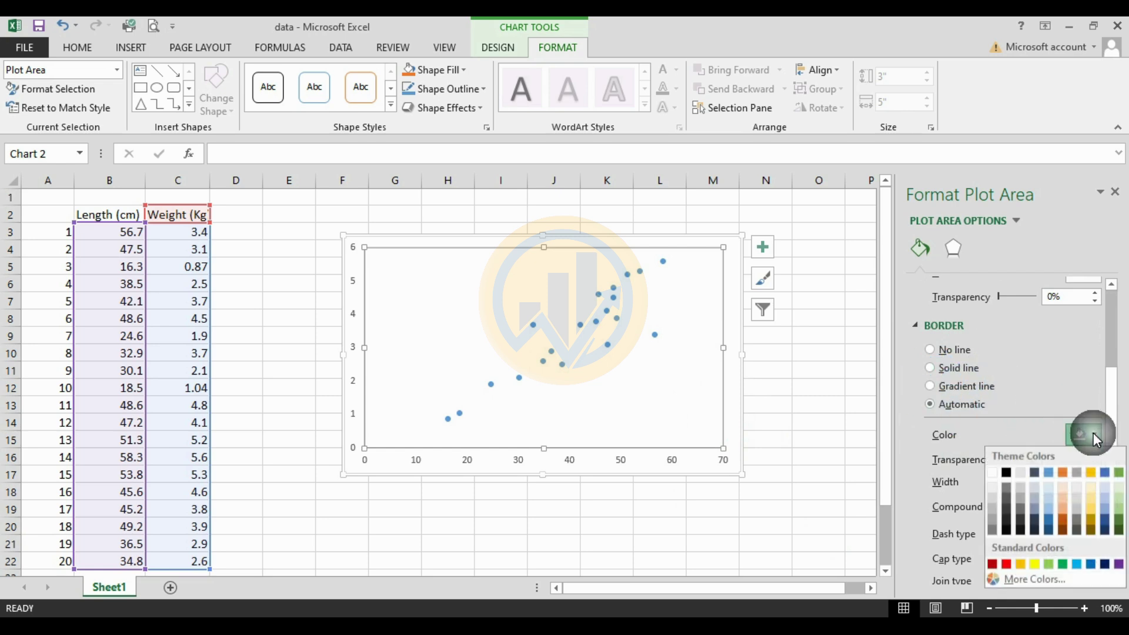
{"action": "left_click", "coordinate": [1026, 478]}
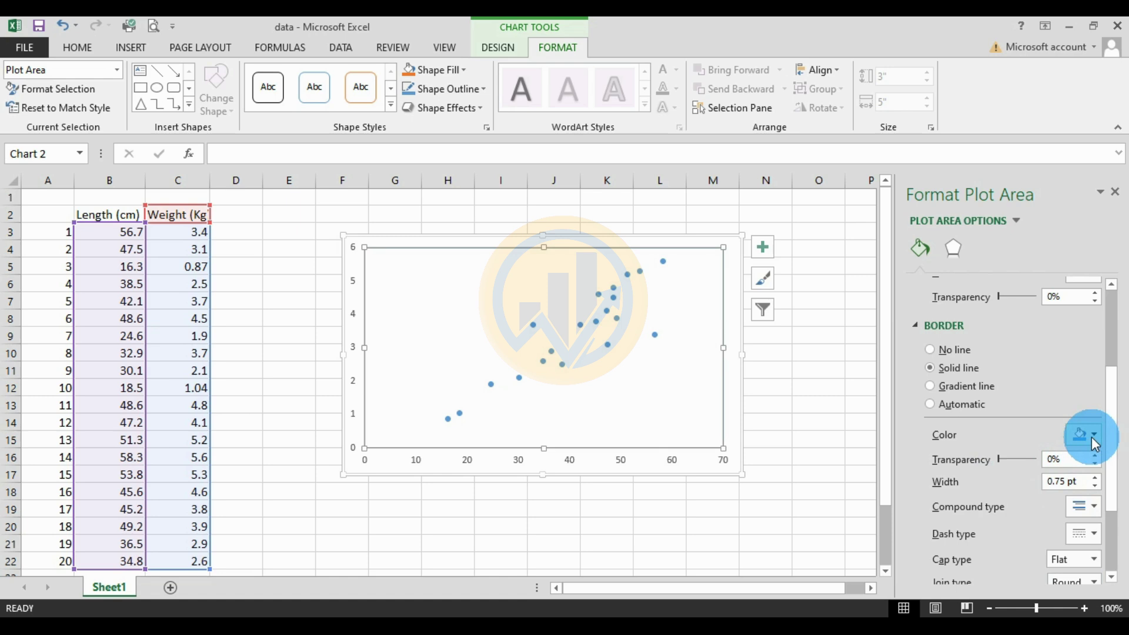
{"action": "left_click", "coordinate": [1085, 434]}
{"action": "left_click", "coordinate": [1006, 475]}
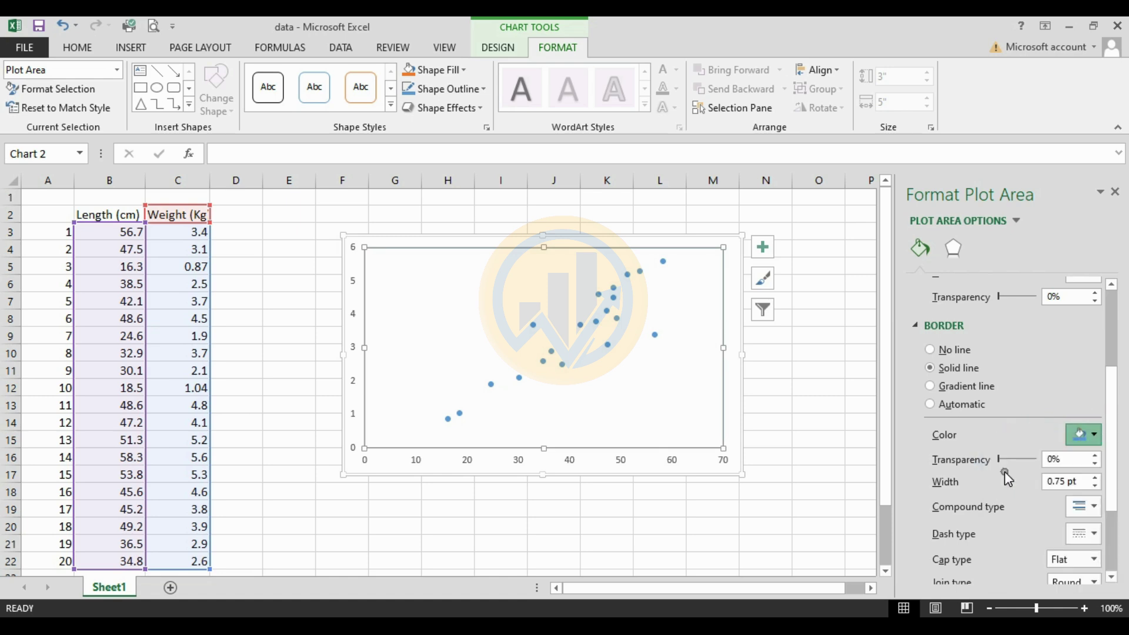
{"action": "left_click", "coordinate": [1094, 478]}
{"action": "left_click", "coordinate": [1094, 479]}
{"action": "left_click", "coordinate": [1094, 479]}
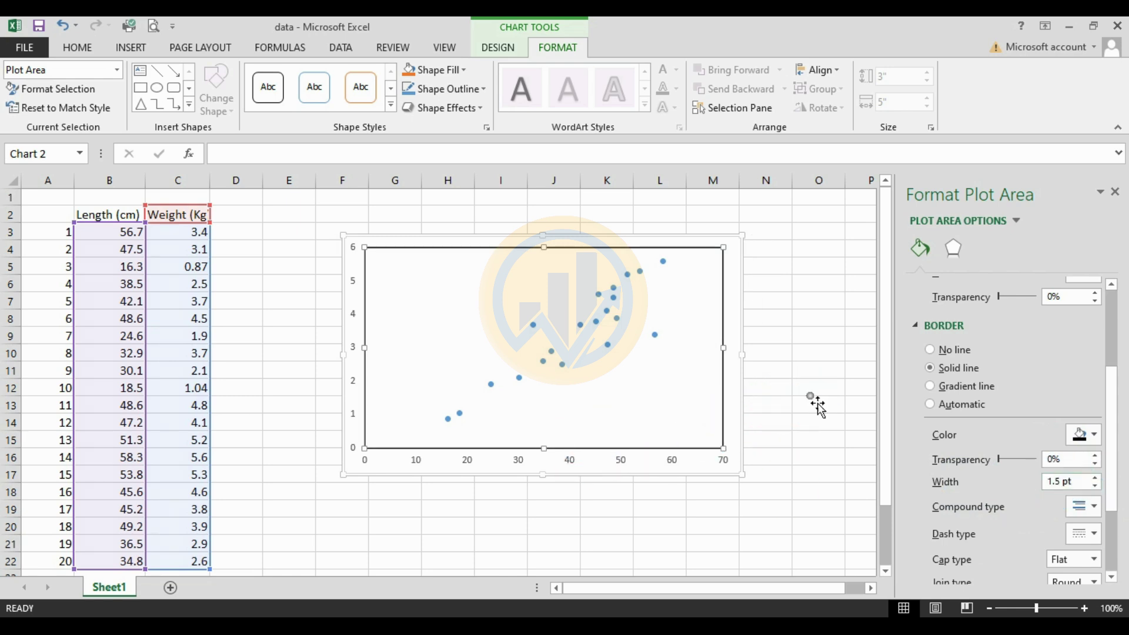
{"action": "left_click", "coordinate": [817, 404]}
Step: Format the horizontal axis labels in Times New Roman at font size 10
{"action": "left_click", "coordinate": [572, 466]}
{"action": "left_click", "coordinate": [573, 465]}
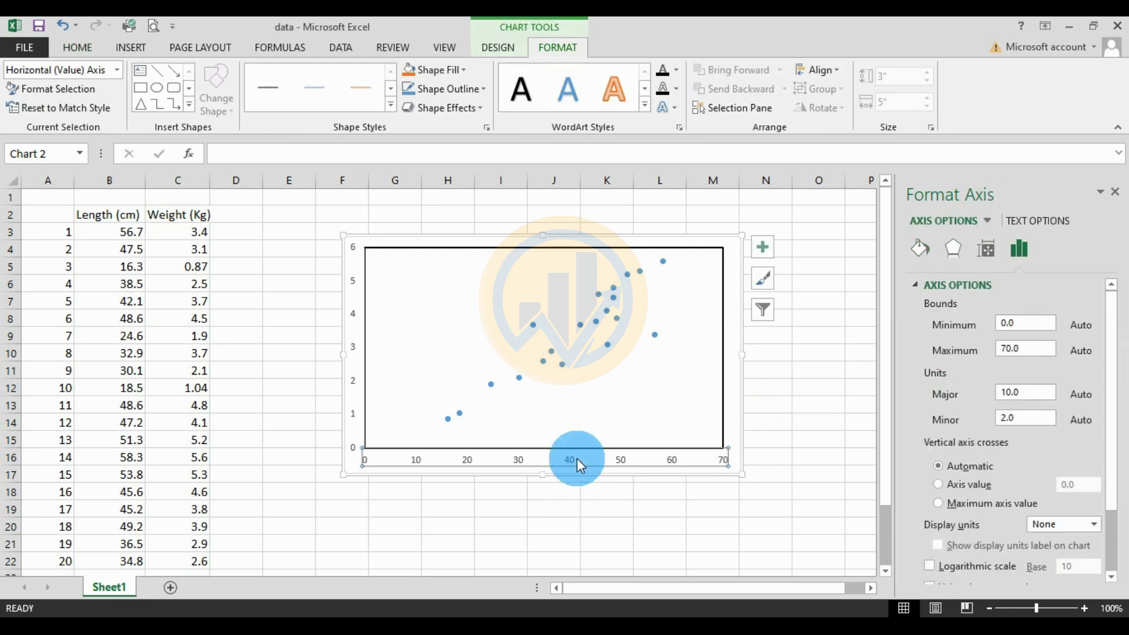
{"action": "left_click", "coordinate": [80, 51]}
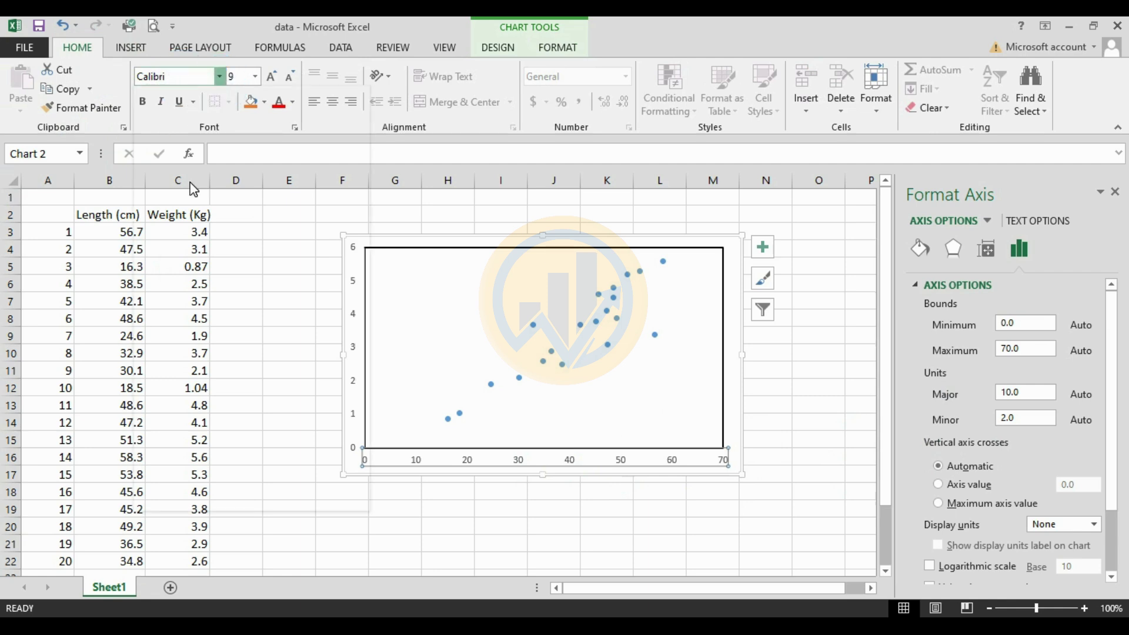
{"action": "key", "text": "alt+h"}
{"action": "key", "text": "f"}
{"action": "key", "text": "f"}
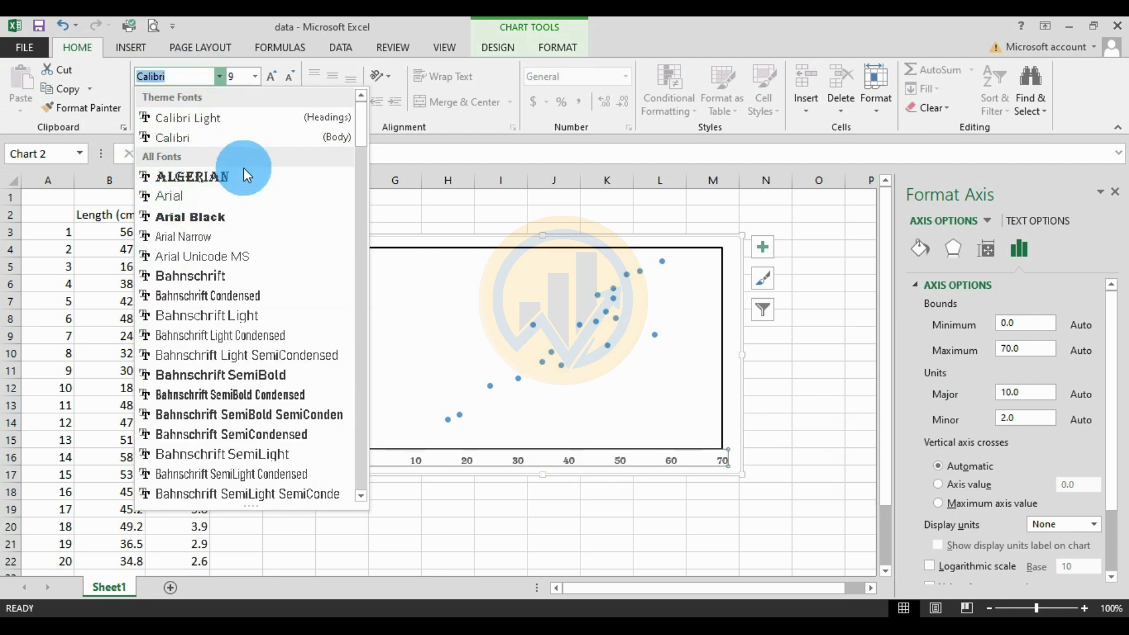
{"action": "type", "text": "ti"}
{"action": "key", "text": "Return"}
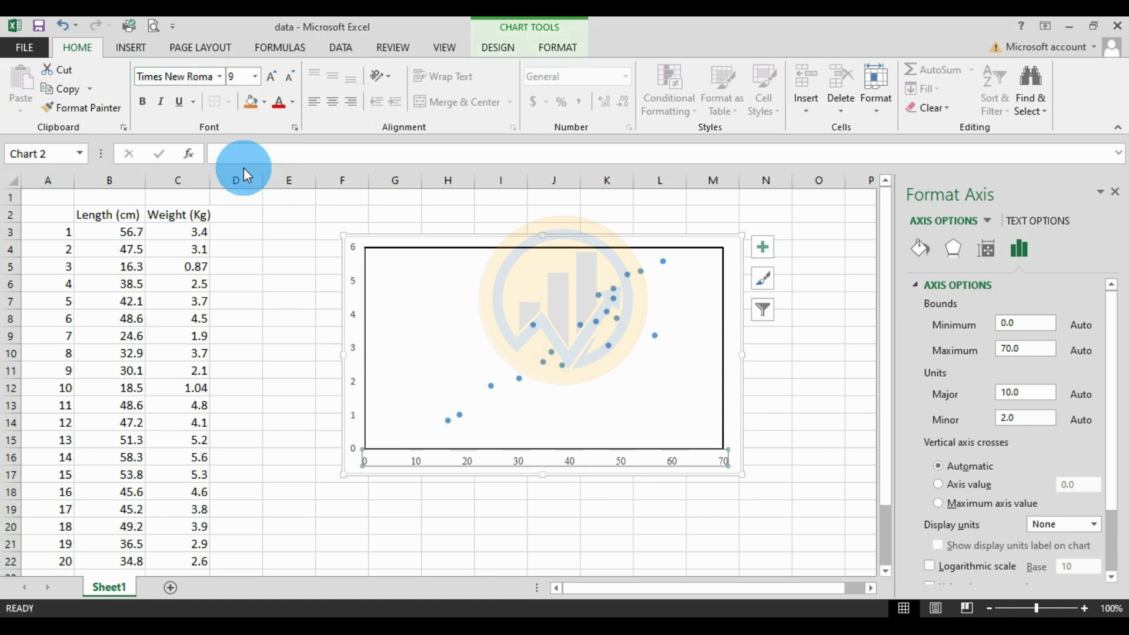
{"action": "left_click", "coordinate": [269, 76]}
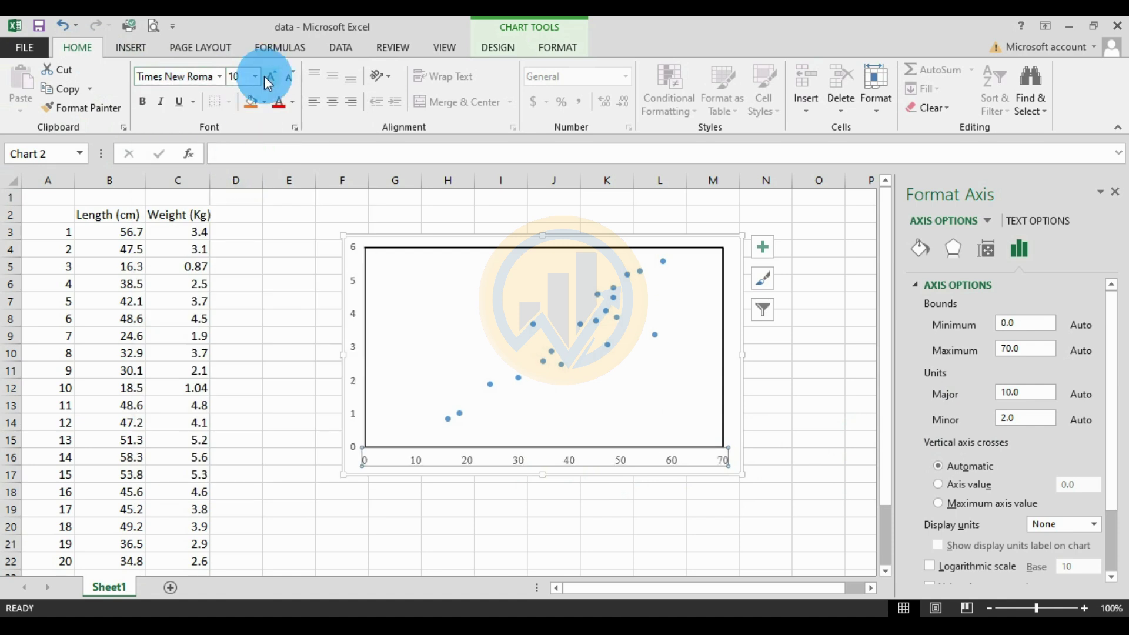
Step: Format the vertical axis labels in Times New Roman at font size 10
{"action": "left_click", "coordinate": [358, 387]}
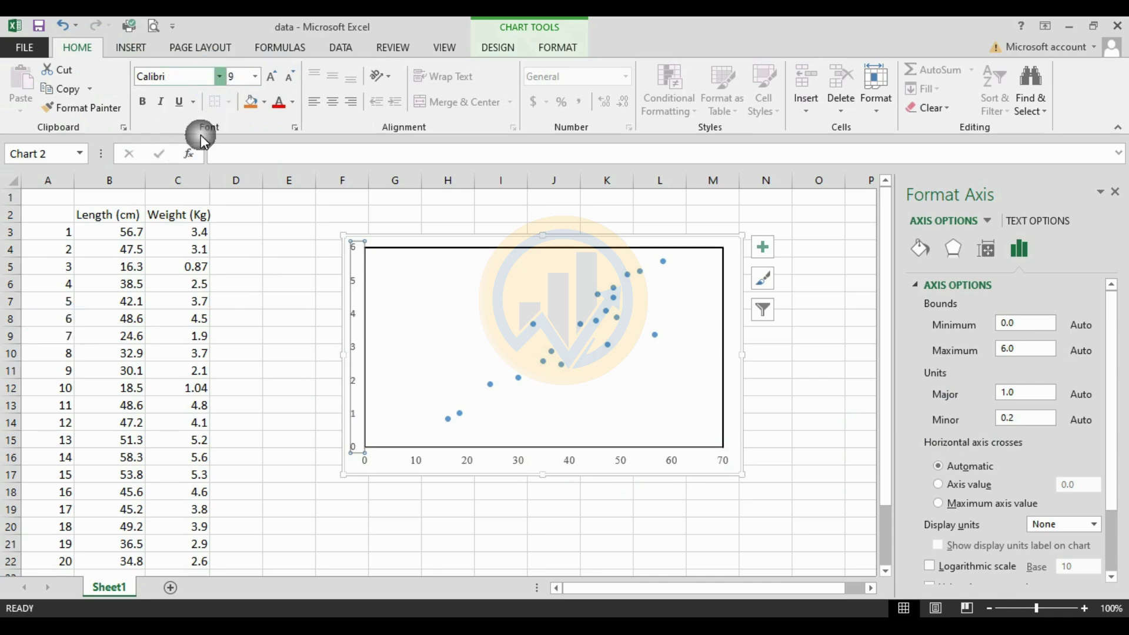
{"action": "left_click", "coordinate": [218, 76]}
{"action": "left_click", "coordinate": [203, 177]}
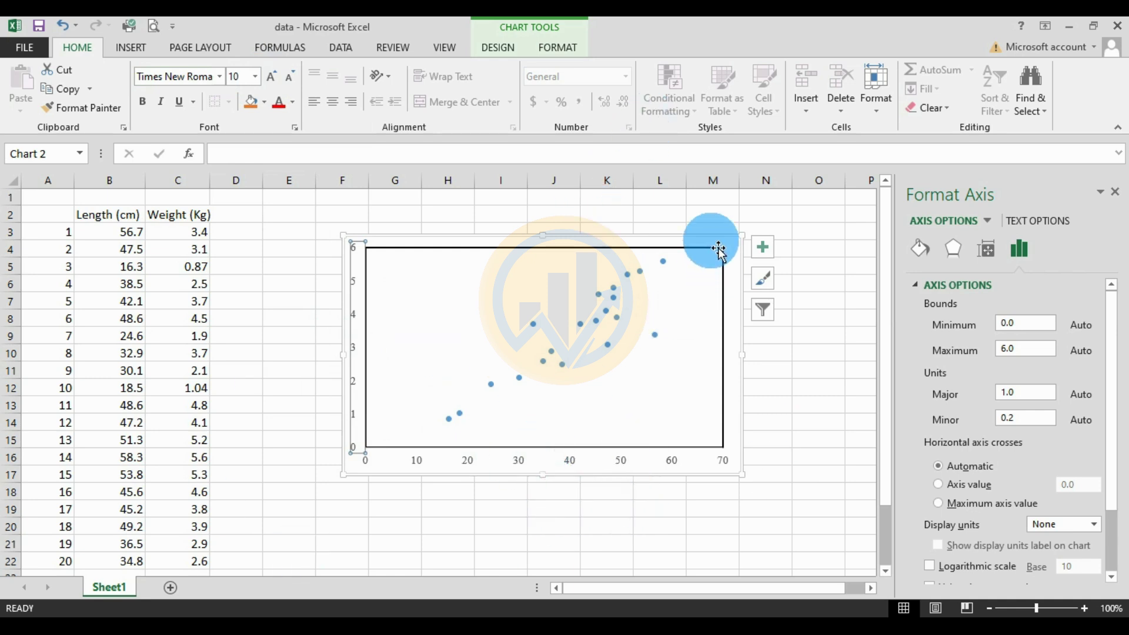
Step: Add a primary horizontal axis title to the scatter chart
{"action": "left_click", "coordinate": [718, 288]}
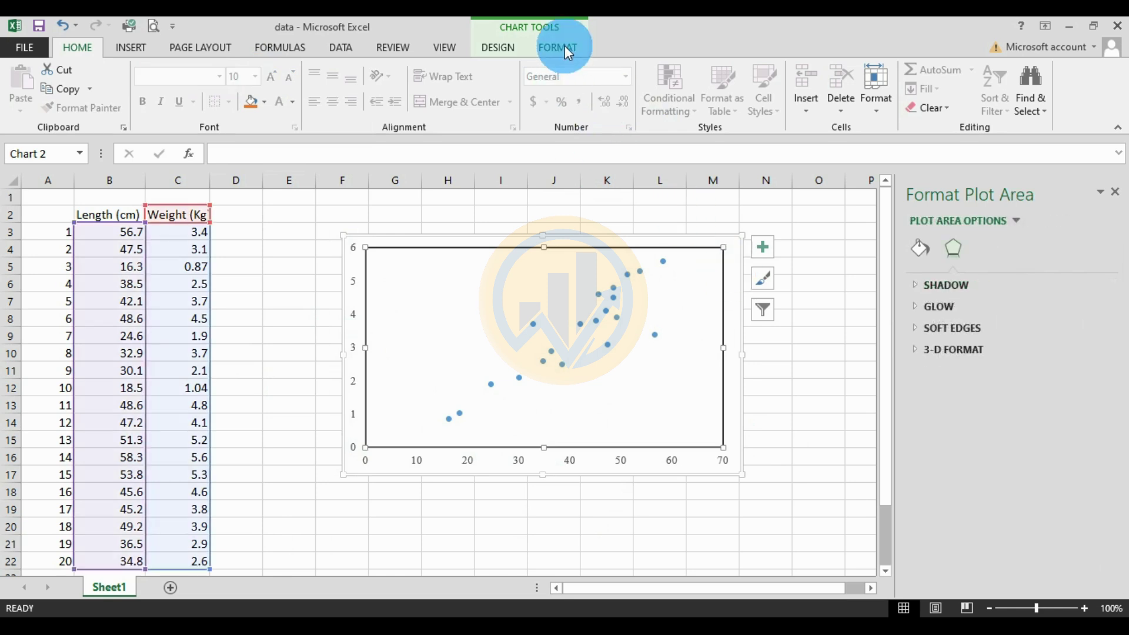
{"action": "left_click", "coordinate": [508, 47]}
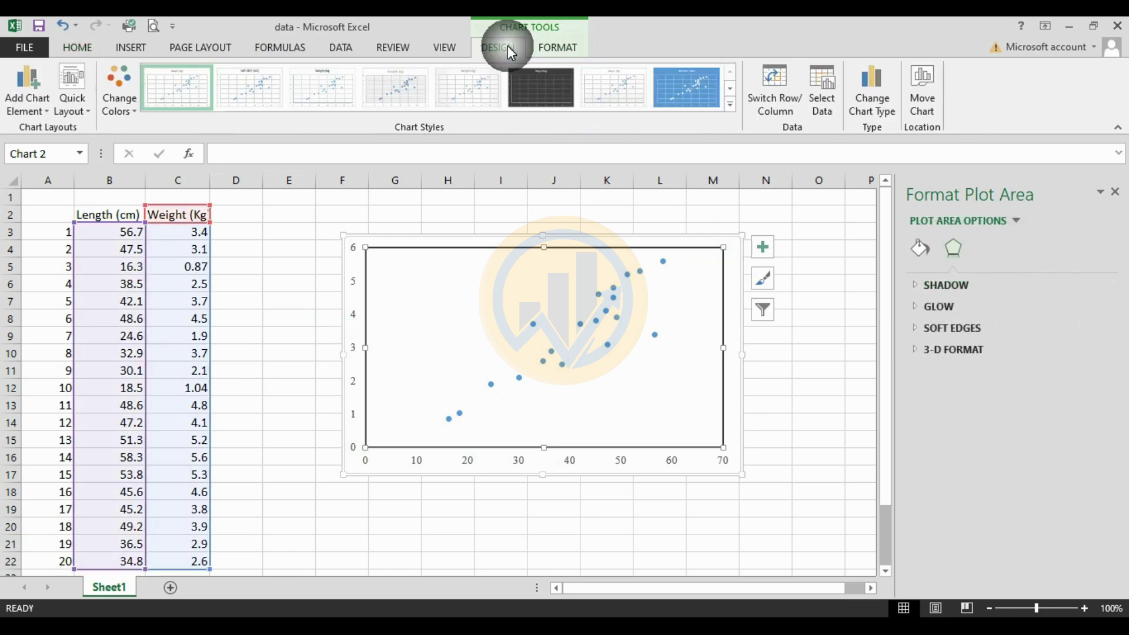
{"action": "left_click", "coordinate": [45, 111]}
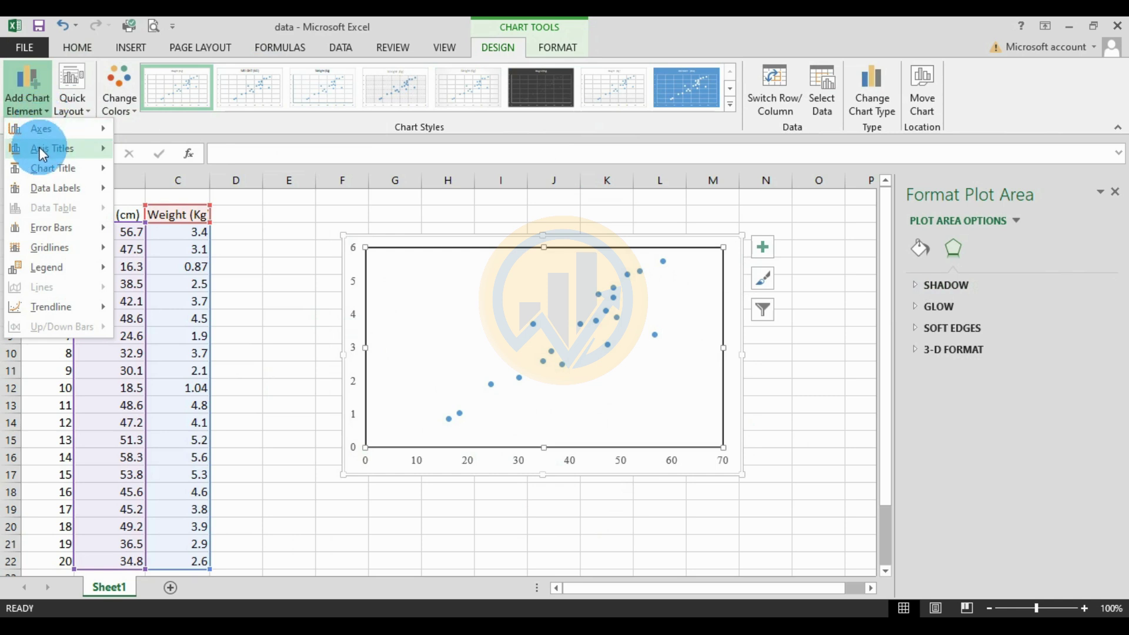
{"action": "mouse_move", "coordinate": [48, 154]}
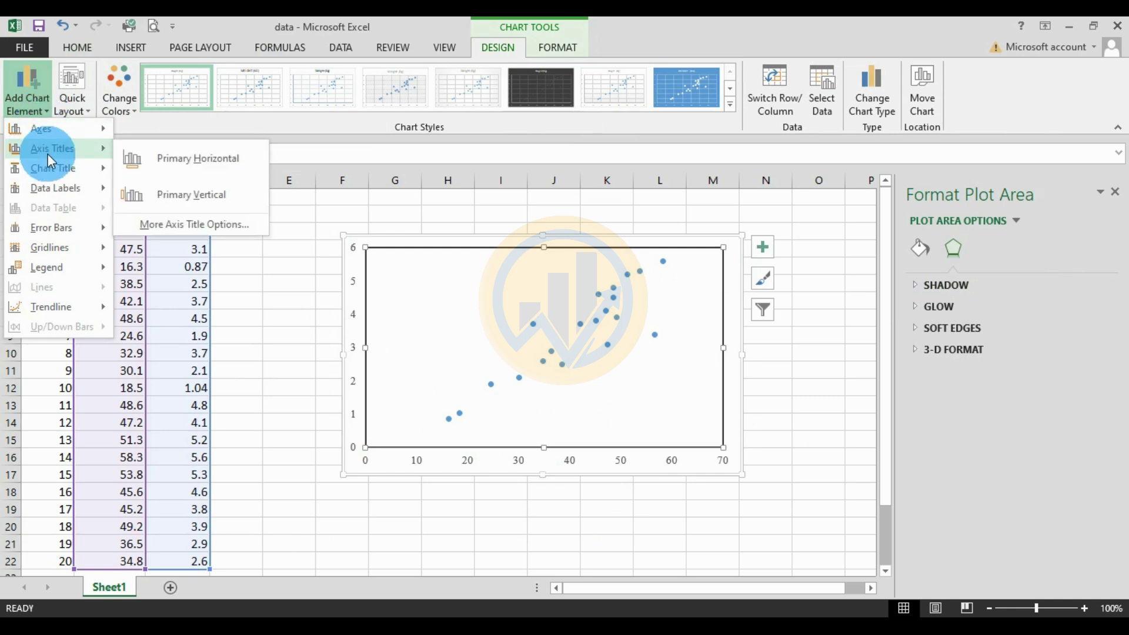
{"action": "left_click", "coordinate": [179, 160]}
Step: Add a primary vertical axis title to the scatter chart
{"action": "left_click", "coordinate": [41, 112]}
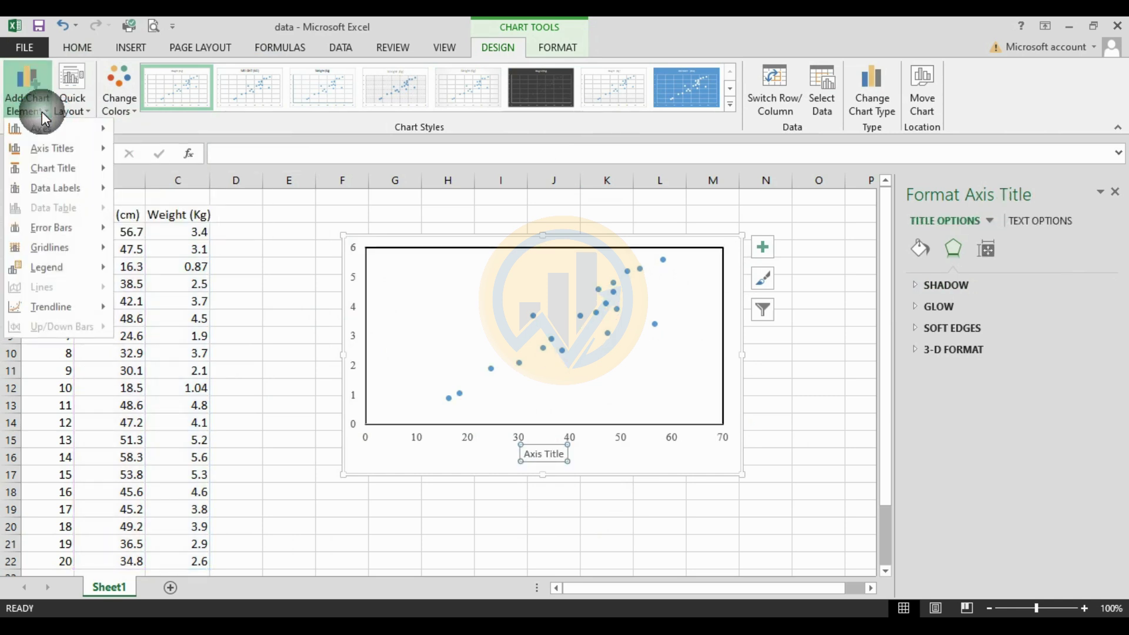
{"action": "mouse_move", "coordinate": [72, 150]}
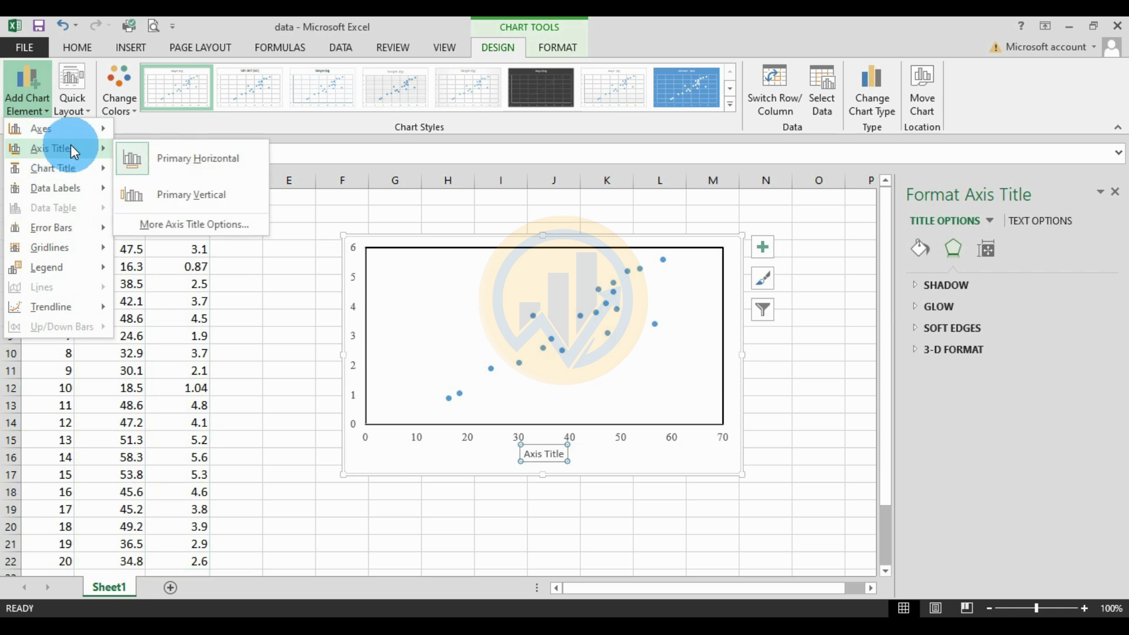
{"action": "left_click", "coordinate": [184, 202]}
Step: Replace the horizontal axis title's placeholder text with "Fish Length (cm)"
{"action": "left_click", "coordinate": [570, 458]}
{"action": "triple_click", "coordinate": [579, 464]}
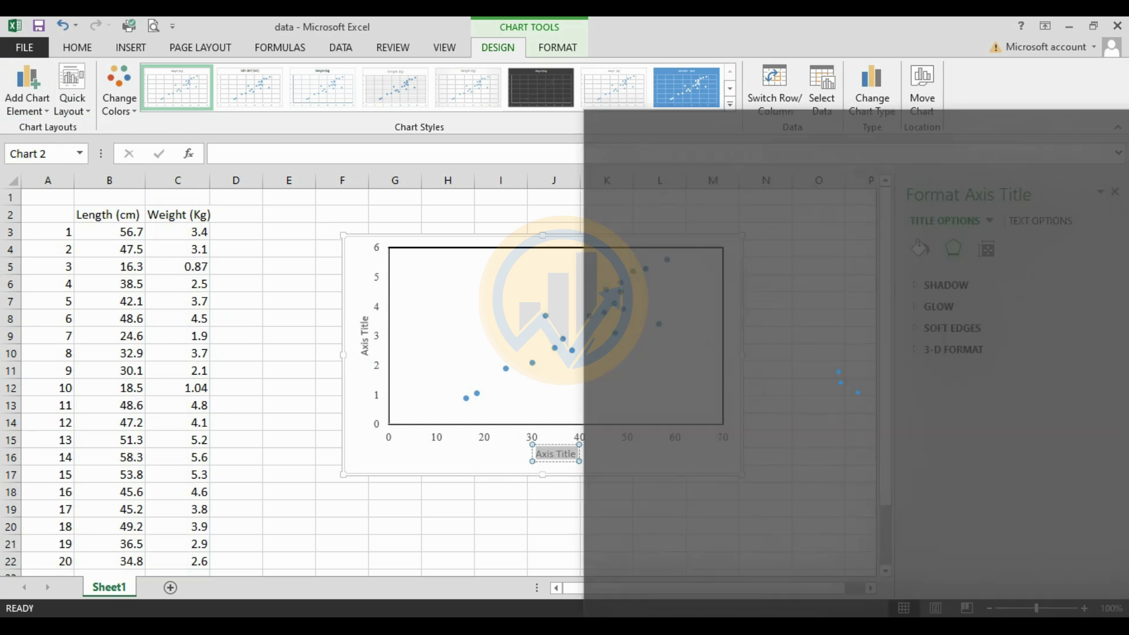
{"action": "type", "text": "L"}
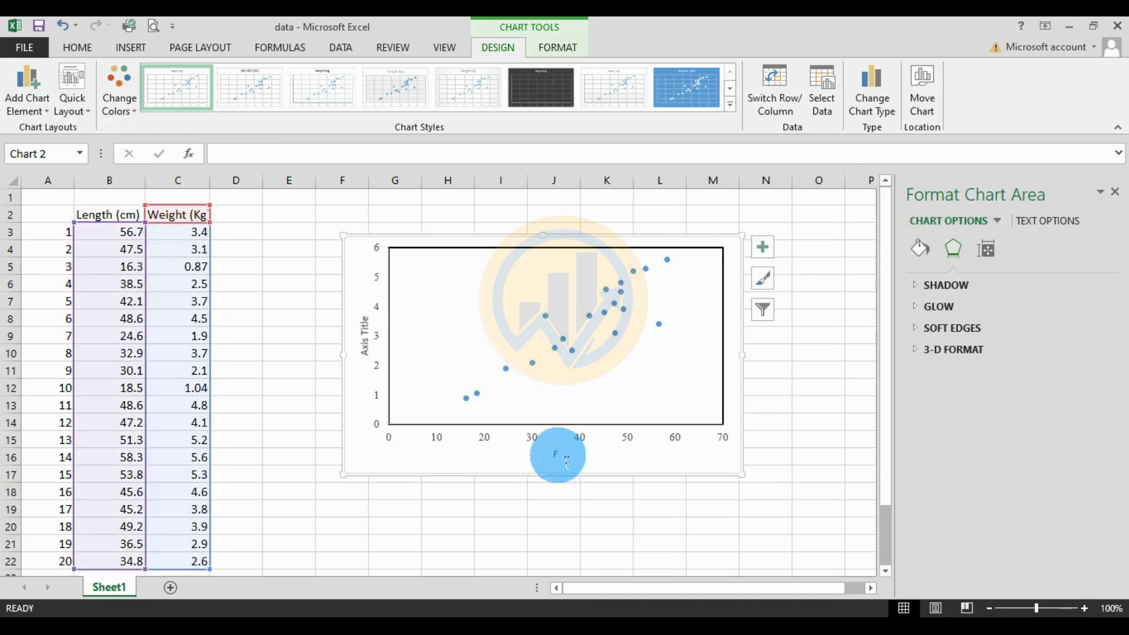
{"action": "left_click", "coordinate": [566, 463]}
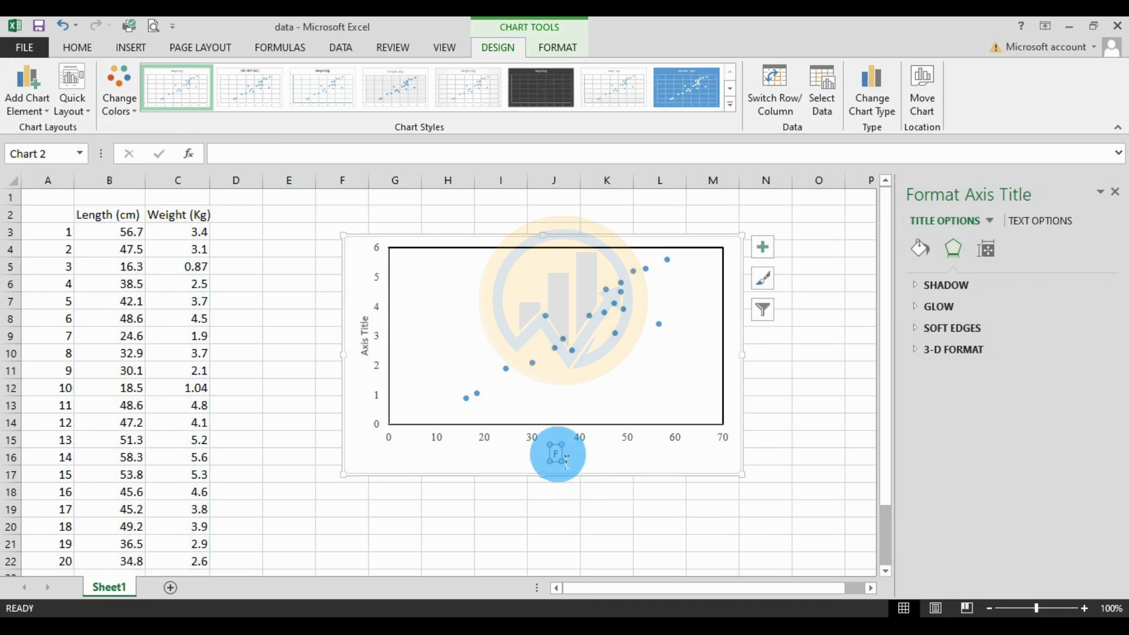
{"action": "left_click", "coordinate": [556, 456]}
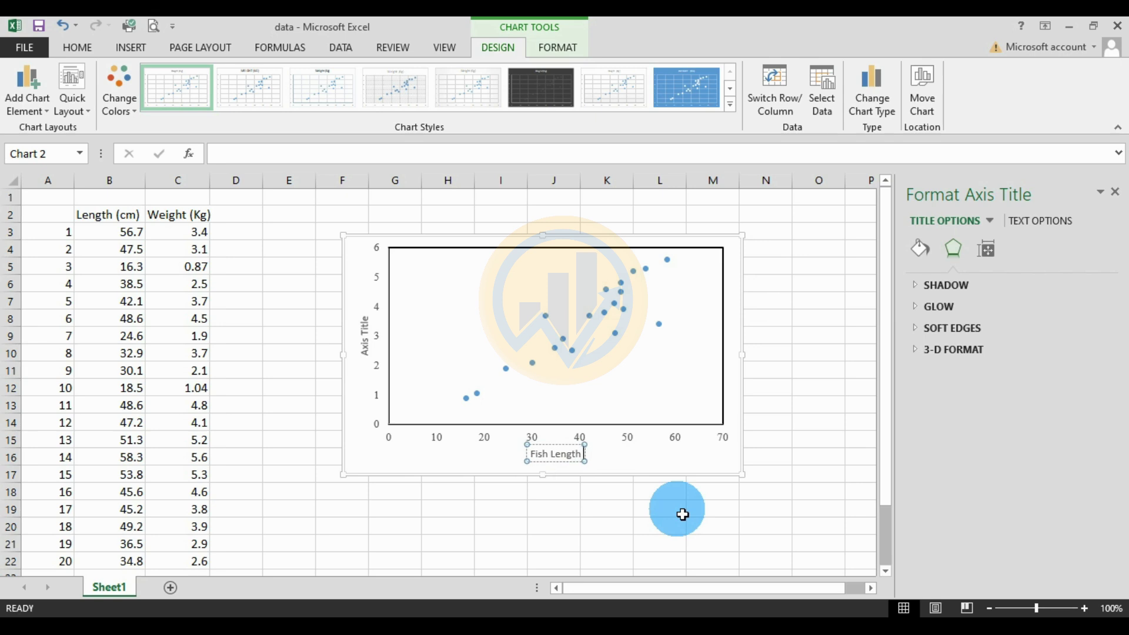
{"action": "type", "text": "cm"}
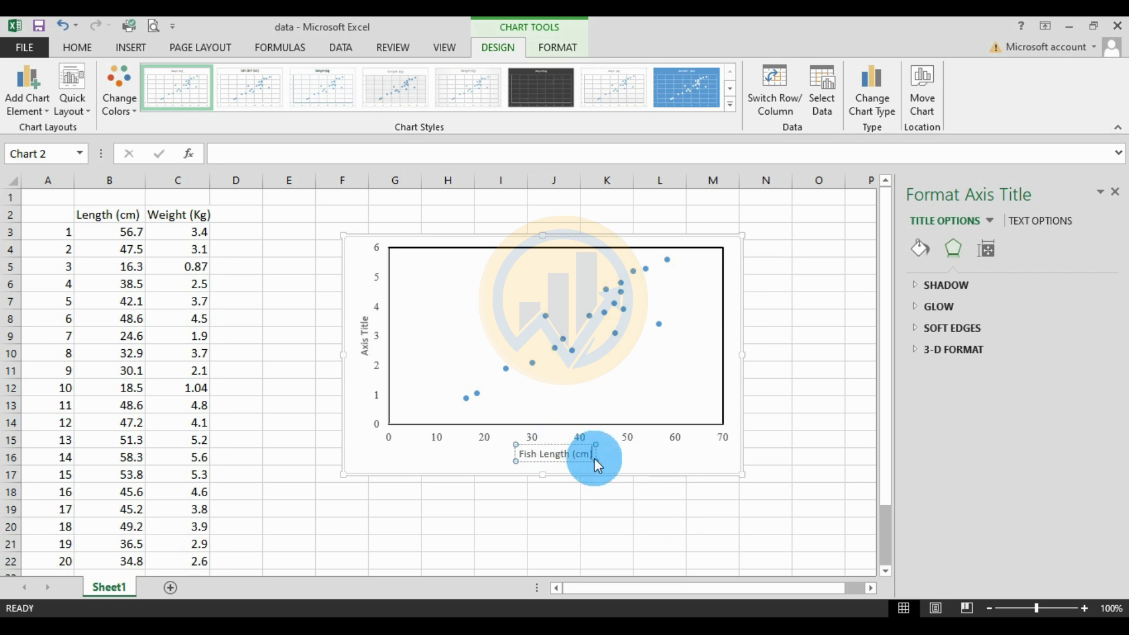
Step: Format the horizontal axis title in bold Times New Roman with the Automatic font color
{"action": "left_click_drag", "start_coordinate": [605, 459], "coordinate": [517, 456]}
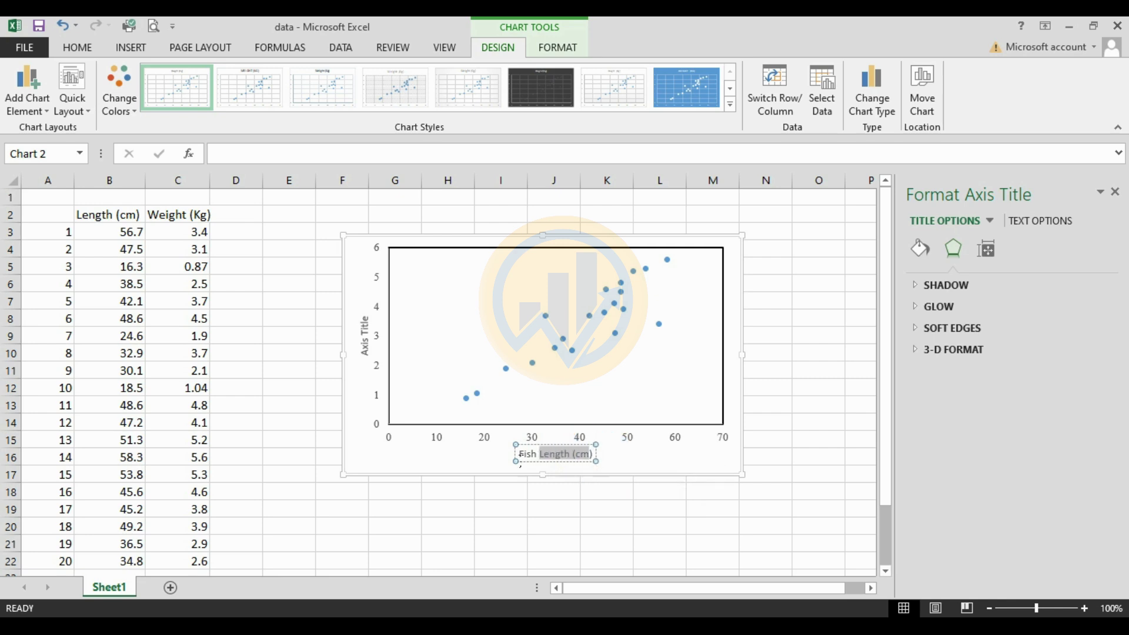
{"action": "left_click", "coordinate": [93, 51]}
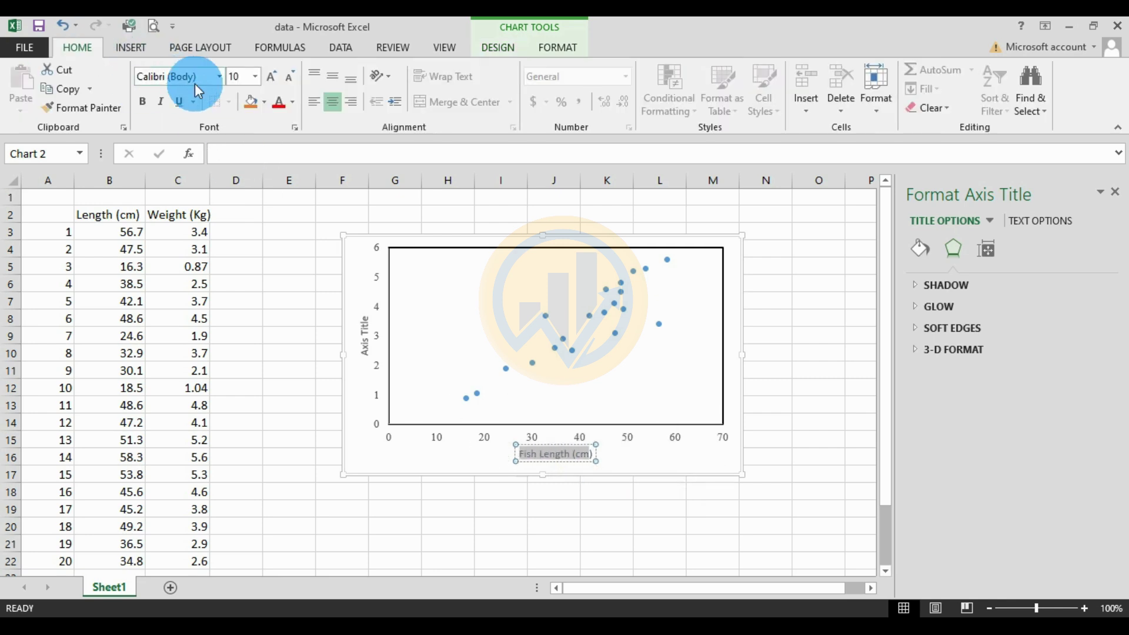
{"action": "left_click", "coordinate": [218, 76]}
{"action": "left_click", "coordinate": [203, 177]}
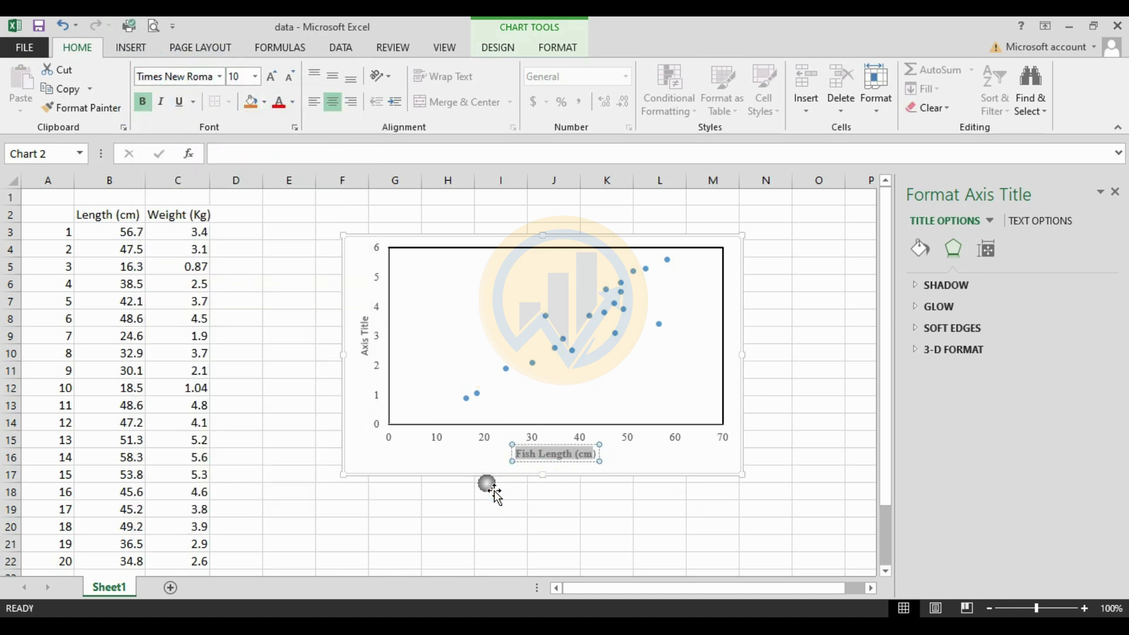
{"action": "left_click", "coordinate": [365, 387]}
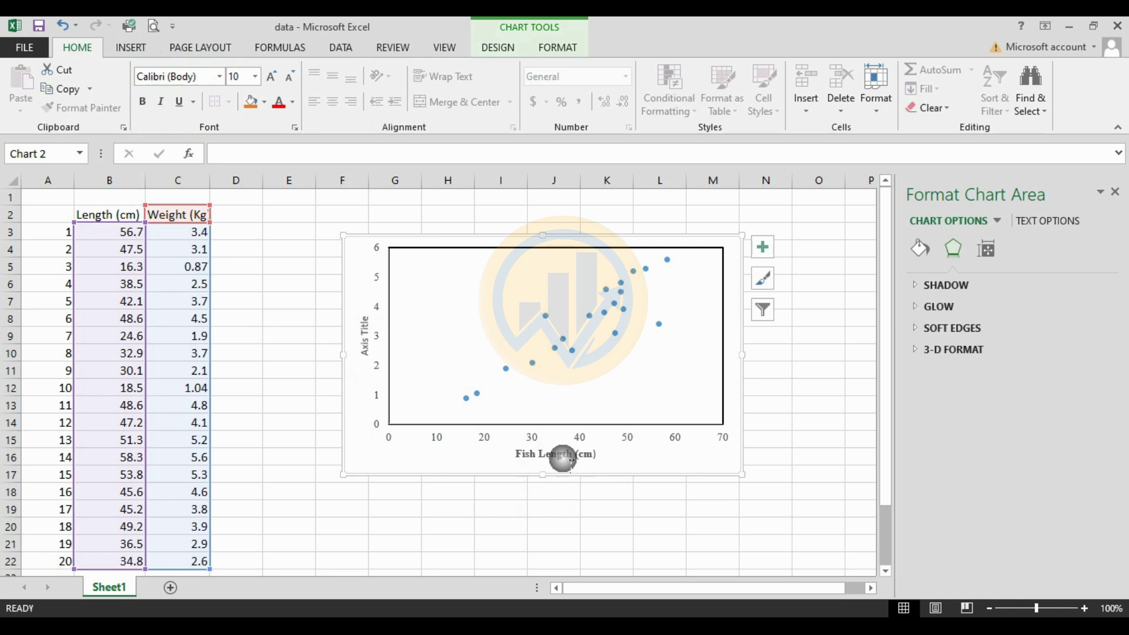
{"action": "left_click", "coordinate": [561, 456]}
{"action": "left_click", "coordinate": [294, 104]}
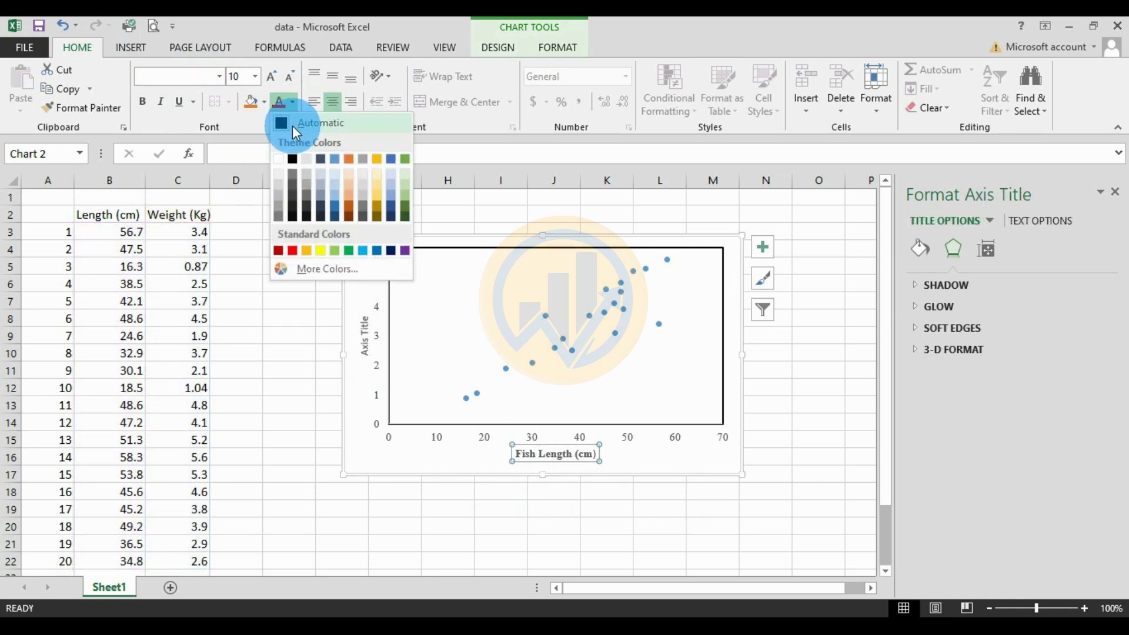
{"action": "left_click", "coordinate": [291, 126]}
Step: Replace the vertical axis title's placeholder text with "Fish Weight (Kg)"
{"action": "left_click", "coordinate": [365, 342]}
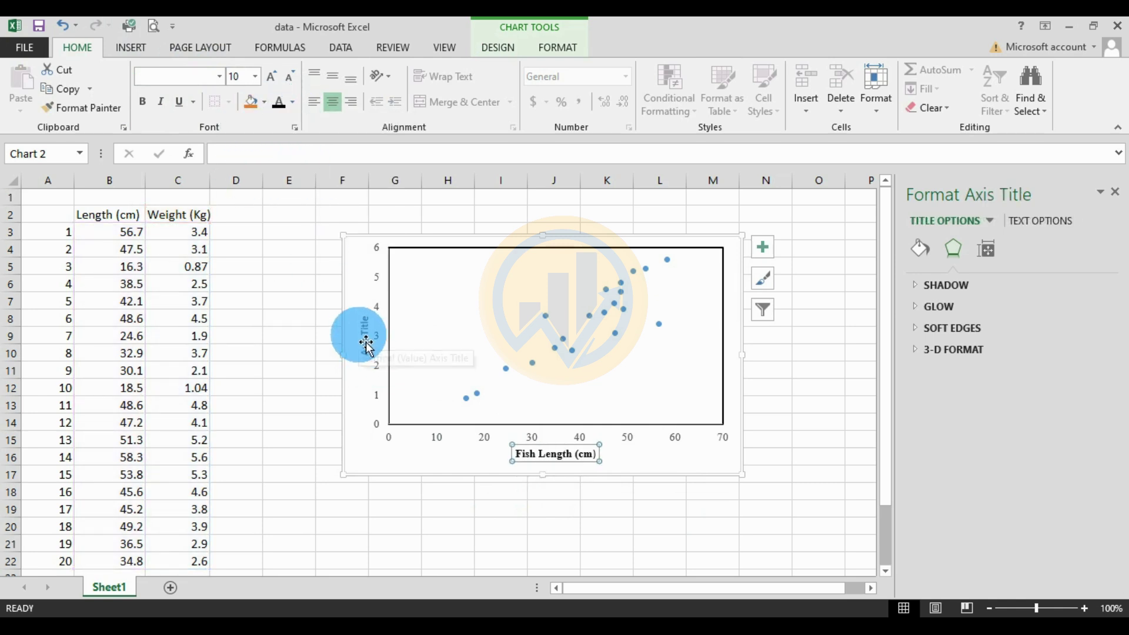
{"action": "left_click", "coordinate": [370, 359]}
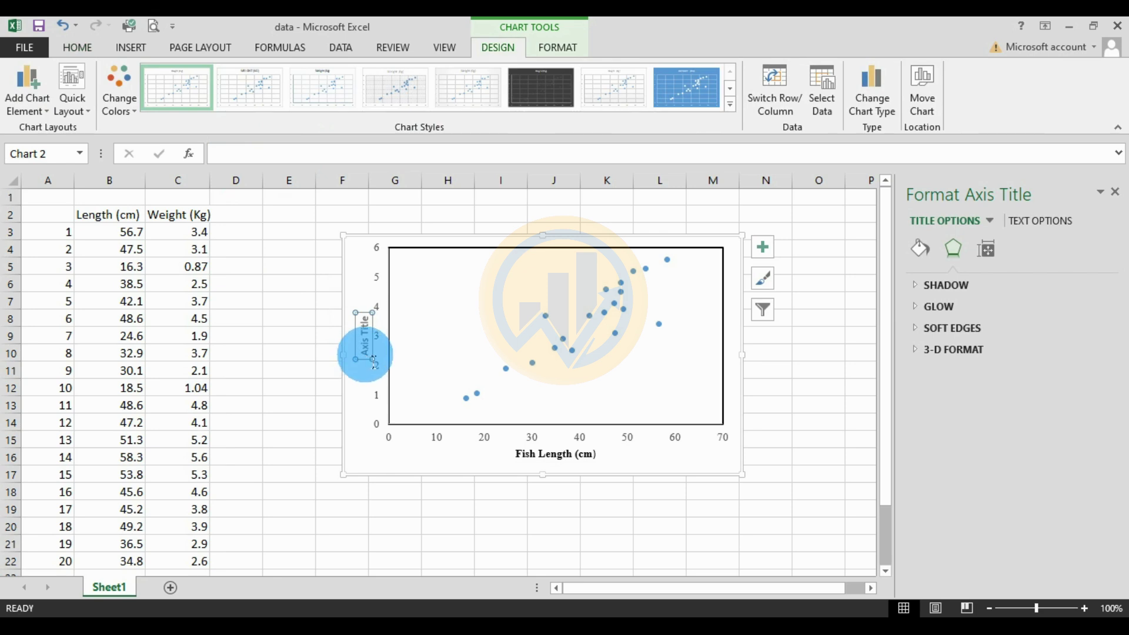
{"action": "left_click_drag", "start_coordinate": [374, 363], "coordinate": [374, 335]}
{"action": "mouse_move", "coordinate": [543, 383]}
{"action": "left_mouse_down"}
{"action": "mouse_move", "coordinate": [579, 390]}
{"action": "mouse_move", "coordinate": [592, 414]}
{"action": "left_mouse_up"}
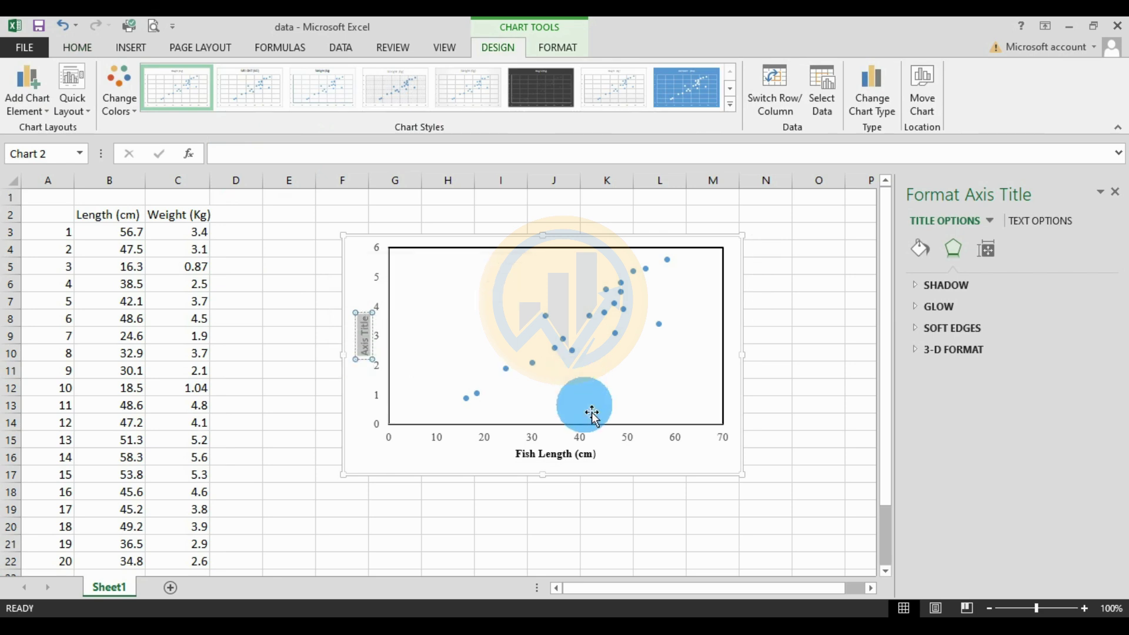
{"action": "key", "text": "Delete"}
{"action": "type", "text": "Fish Weight"}
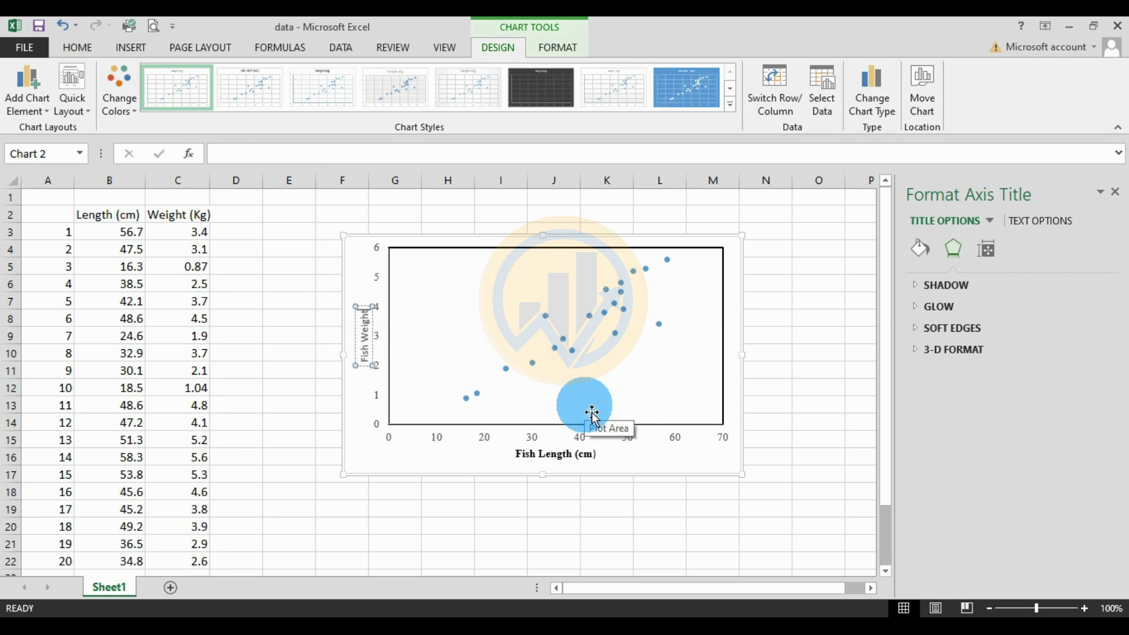
{"action": "type", "text": " (Kg"}
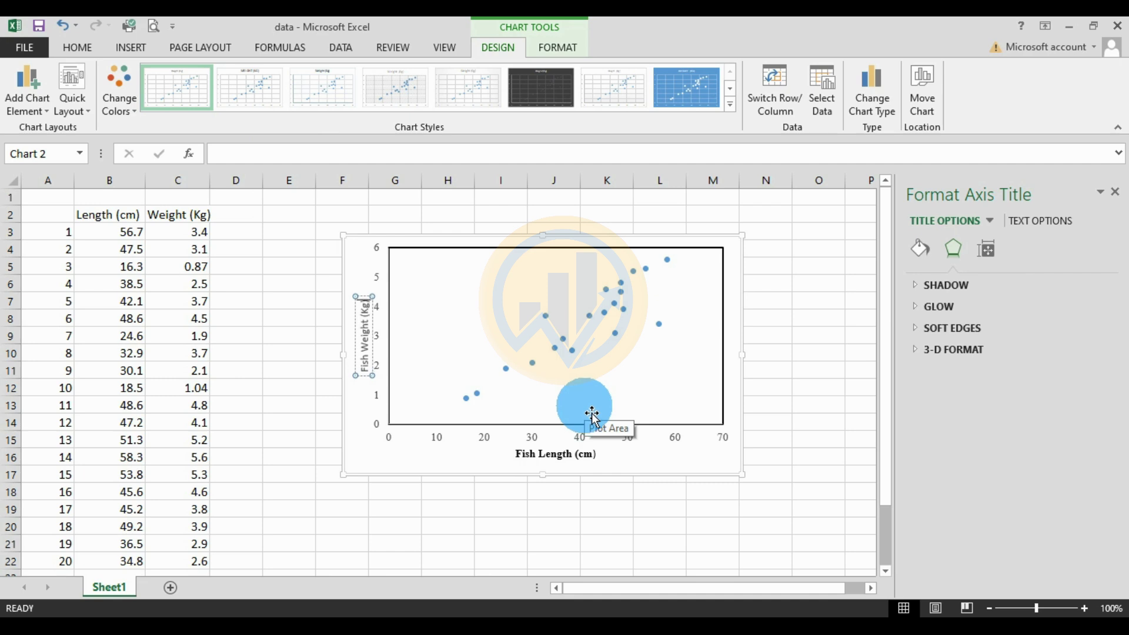
Step: Format the whole vertical axis title in bold Times New Roman
{"action": "left_click", "coordinate": [371, 304]}
{"action": "left_click", "coordinate": [372, 306]}
{"action": "left_click", "coordinate": [375, 309]}
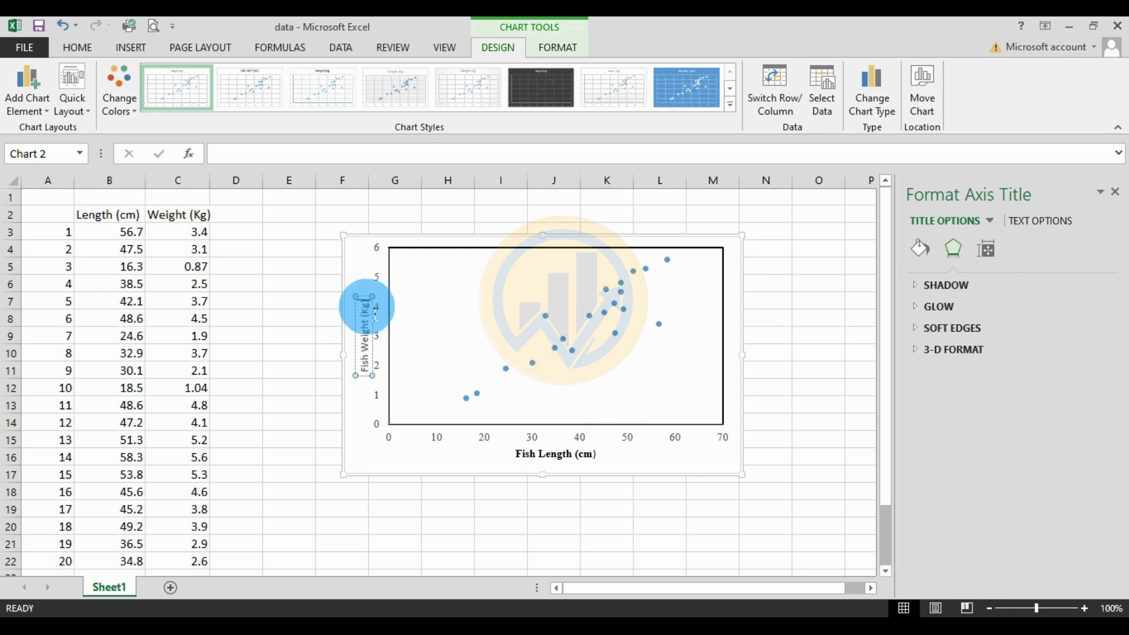
{"action": "left_click_drag", "start_coordinate": [370, 351], "coordinate": [361, 285]}
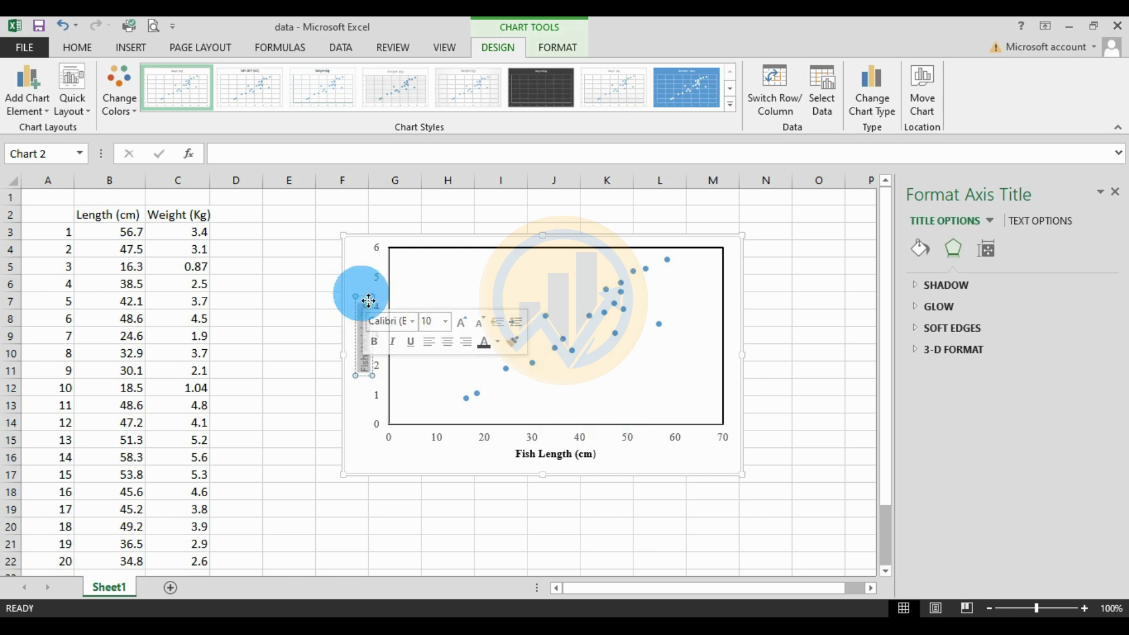
{"action": "left_click_drag", "start_coordinate": [373, 329], "coordinate": [370, 400]}
{"action": "left_click", "coordinate": [69, 48]}
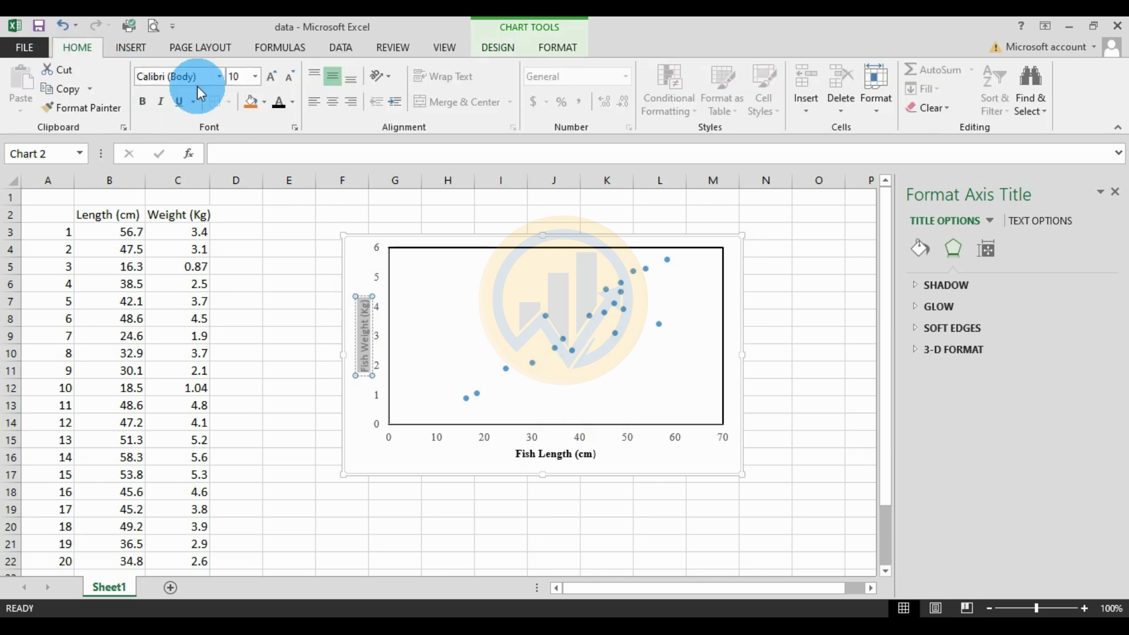
{"action": "left_click", "coordinate": [218, 75]}
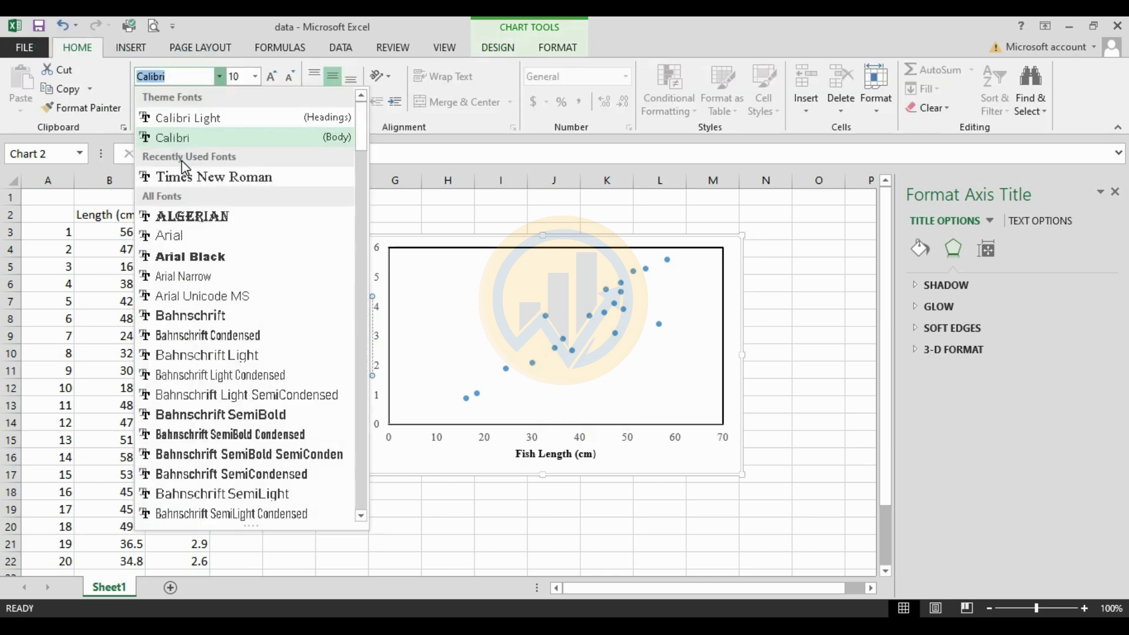
{"action": "left_click", "coordinate": [217, 177]}
{"action": "left_click", "coordinate": [144, 104]}
{"action": "left_click", "coordinate": [297, 373]}
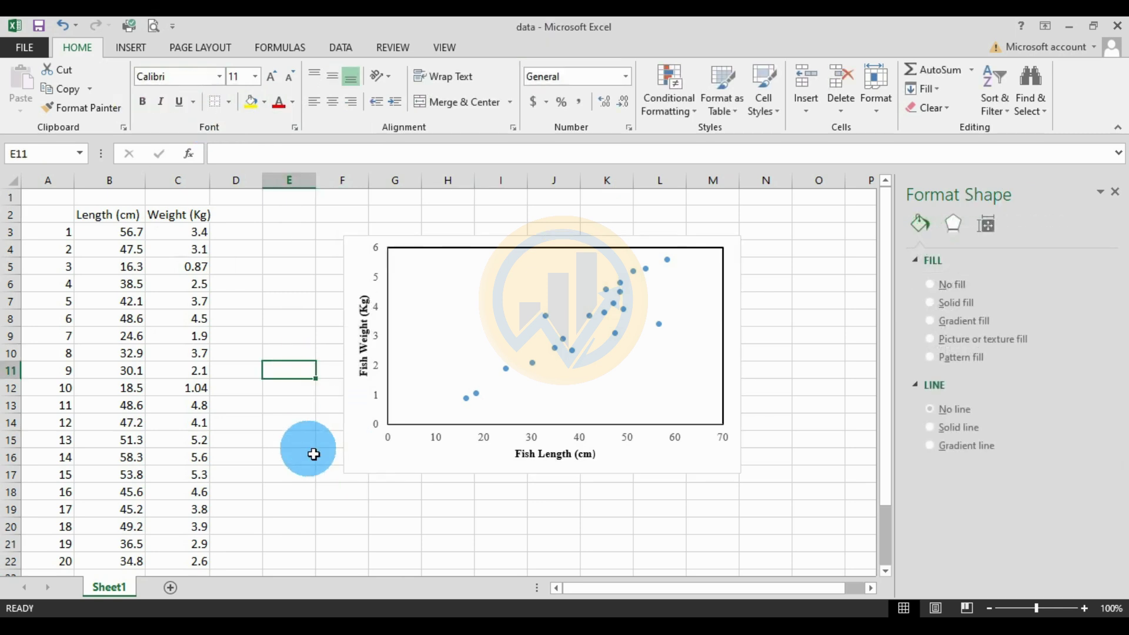
Step: Make the number labels of the vertical and horizontal axes bold, with the horizontal axis labels in black
{"action": "left_click", "coordinate": [375, 404]}
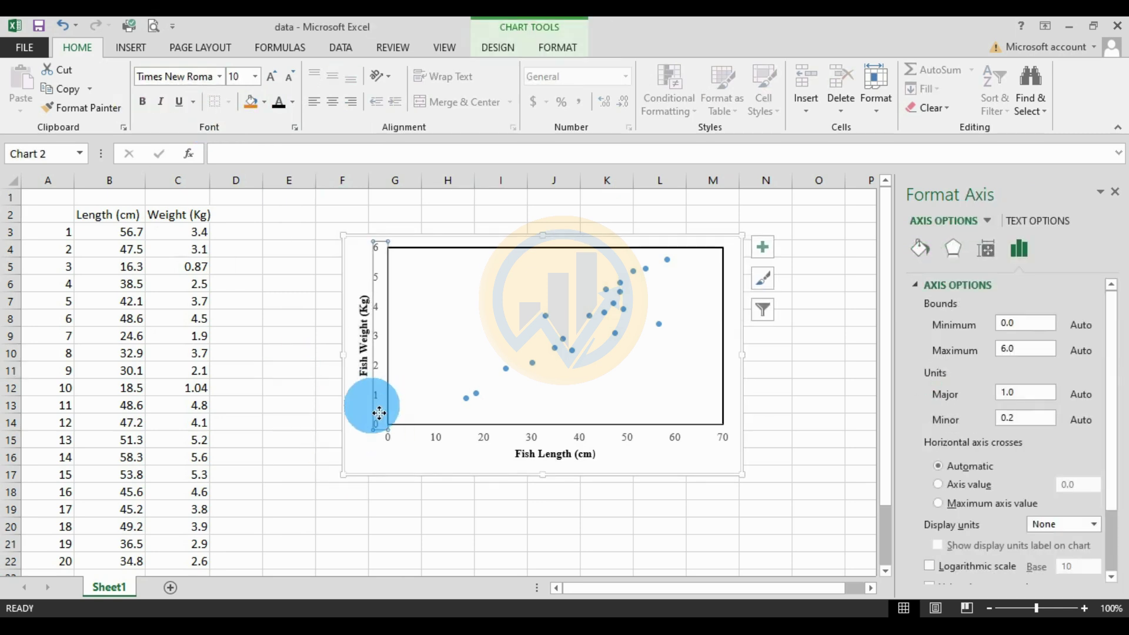
{"action": "left_click", "coordinate": [144, 103]}
{"action": "left_click", "coordinate": [481, 445]}
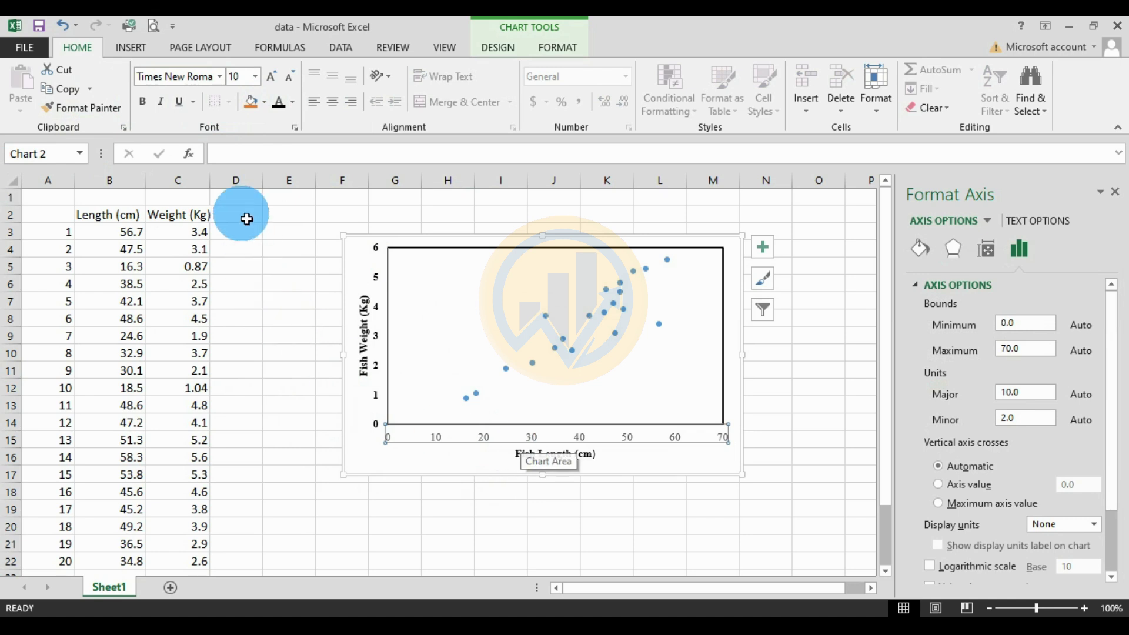
{"action": "left_click", "coordinate": [142, 101]}
{"action": "left_click", "coordinate": [278, 101]}
{"action": "left_click", "coordinate": [791, 425]}
Step: Add a linear trendline to the weight data series
{"action": "left_click", "coordinate": [617, 338]}
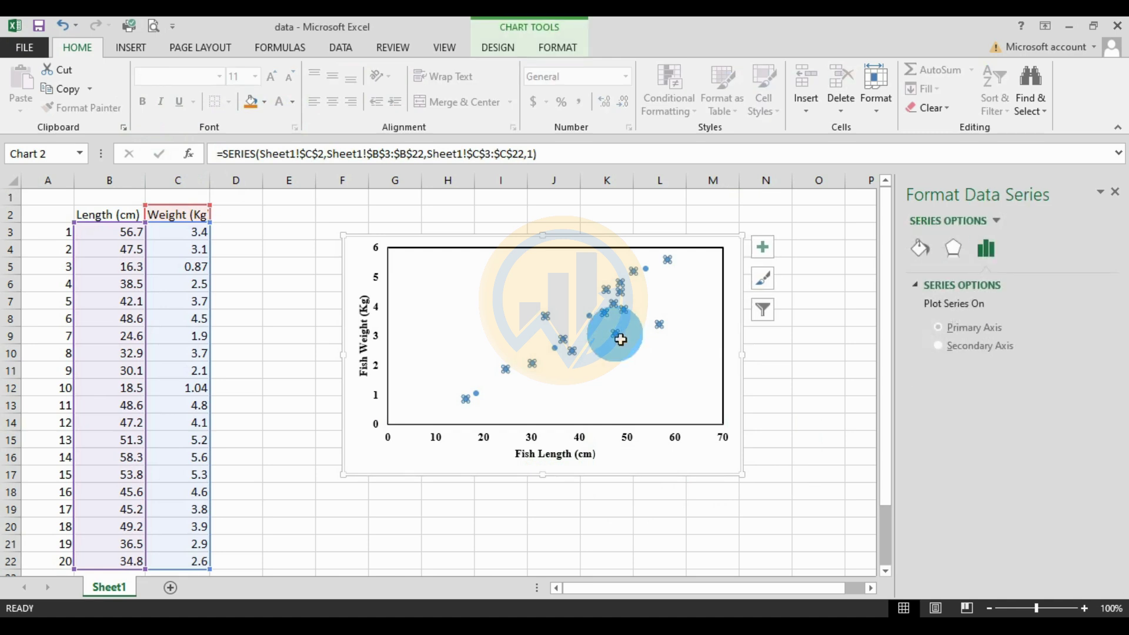
{"action": "right_click", "coordinate": [621, 340]}
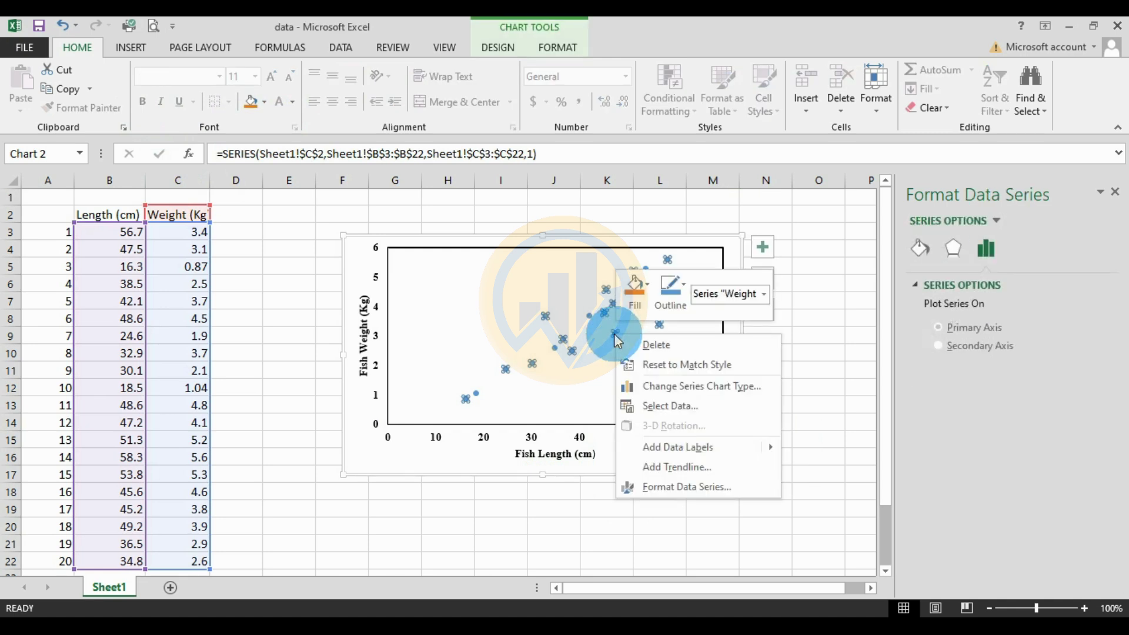
{"action": "left_click", "coordinate": [682, 469]}
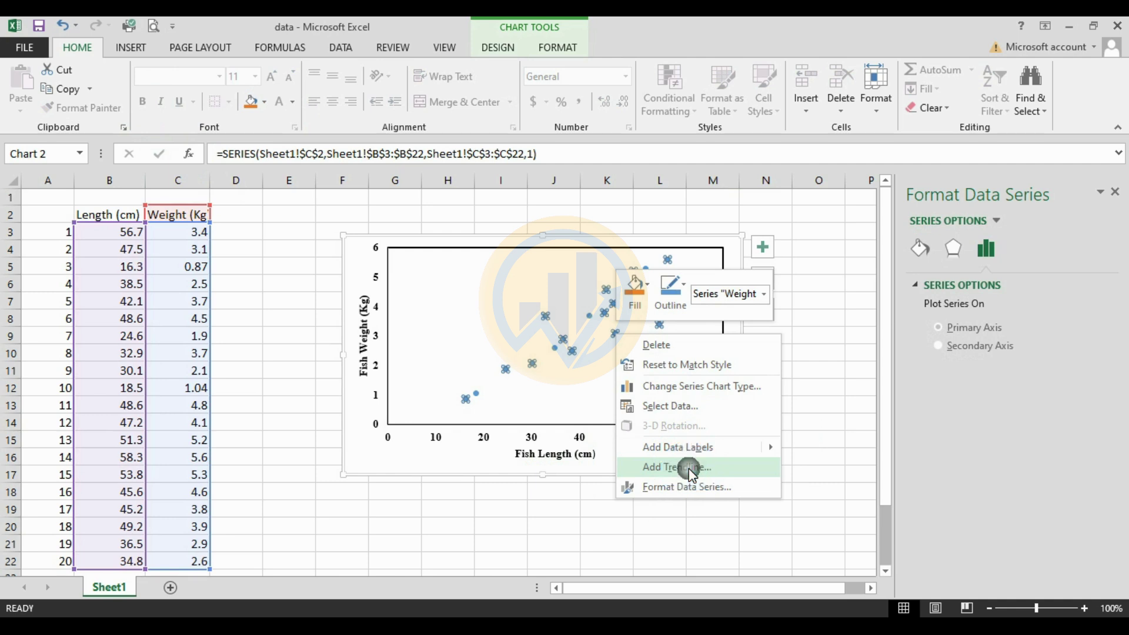
{"action": "left_click", "coordinate": [690, 468]}
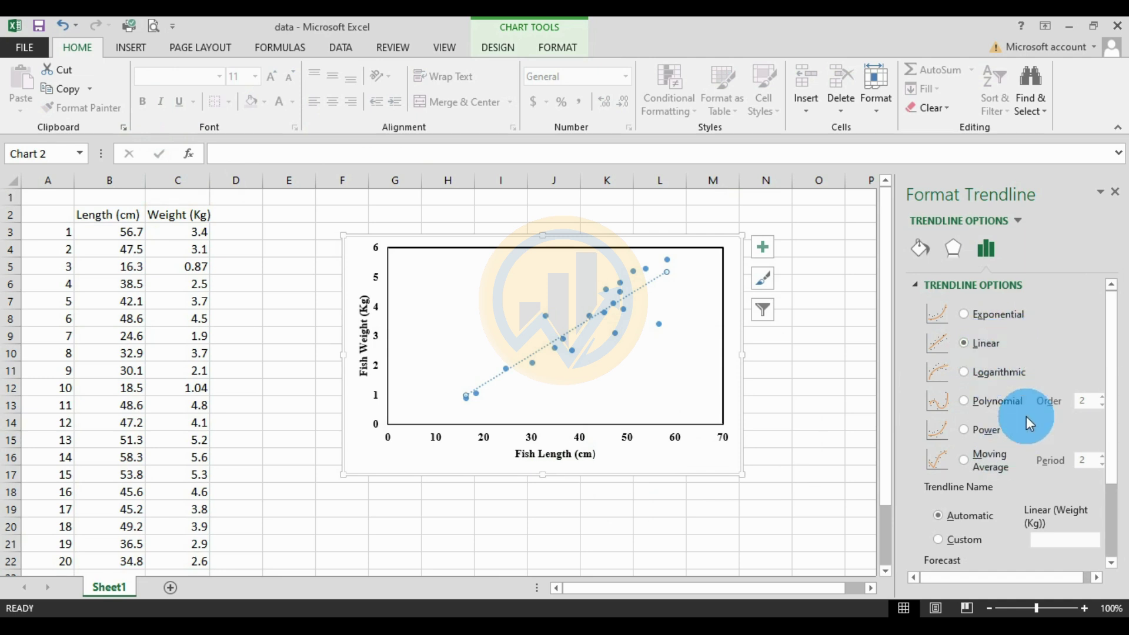
Step: Display the trendline's equation and R-squared value on the chart and move their label below the line, into the plot area's empty lower-right part
{"action": "scroll", "coordinate": [1026, 416], "scroll_direction": "down", "scroll_amount": 3}
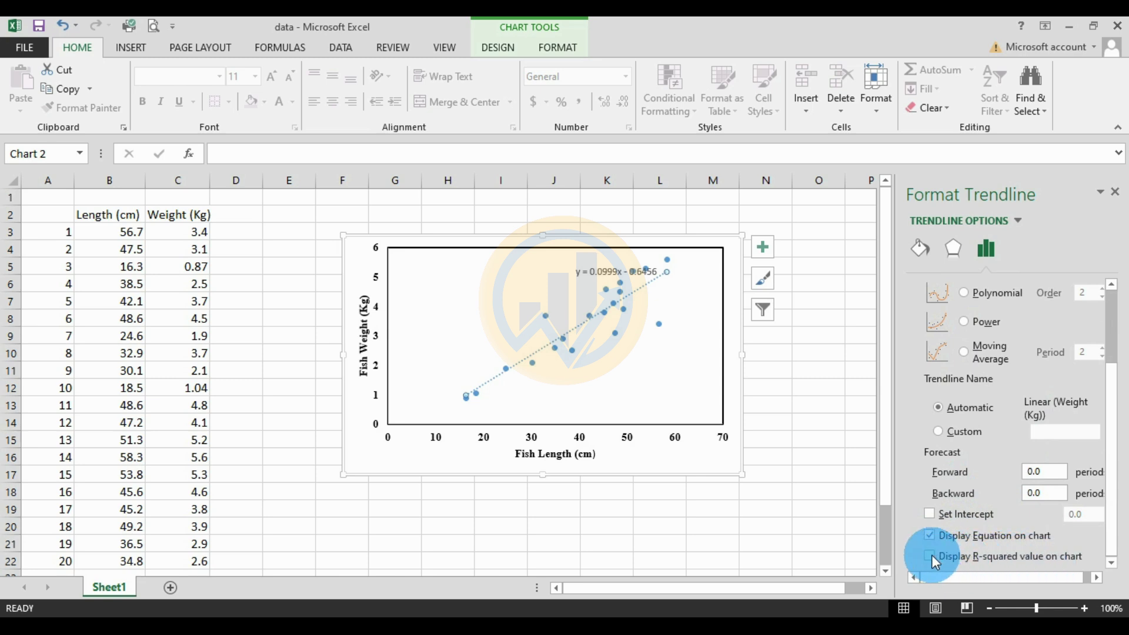
{"action": "left_click", "coordinate": [930, 556]}
{"action": "left_click_drag", "start_coordinate": [620, 263], "coordinate": [648, 371]}
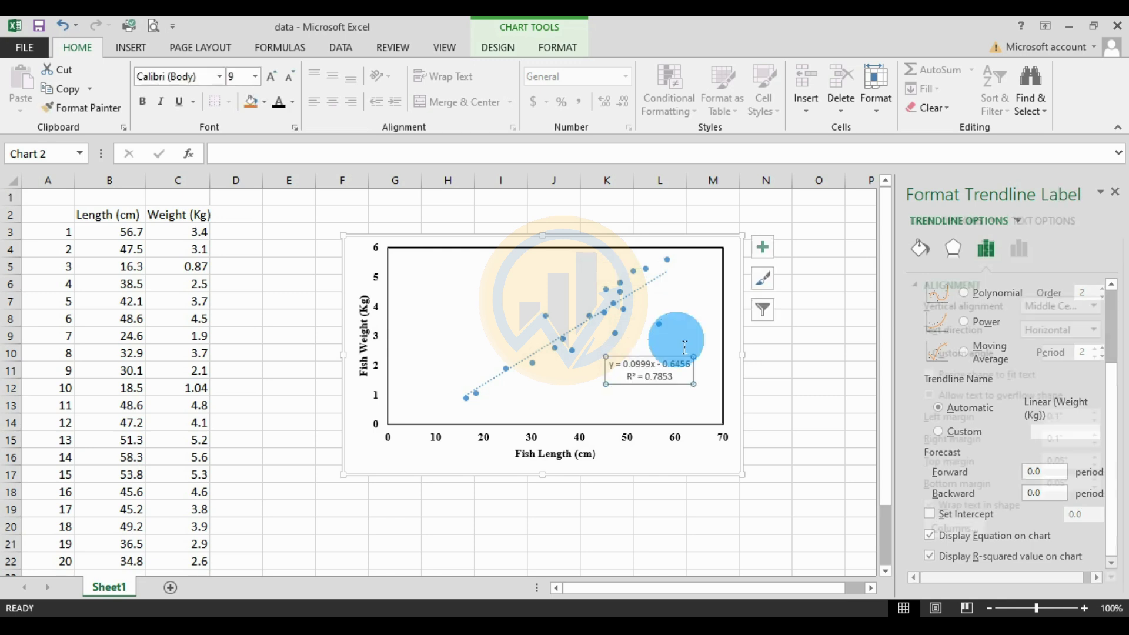
{"action": "left_click", "coordinate": [682, 332]}
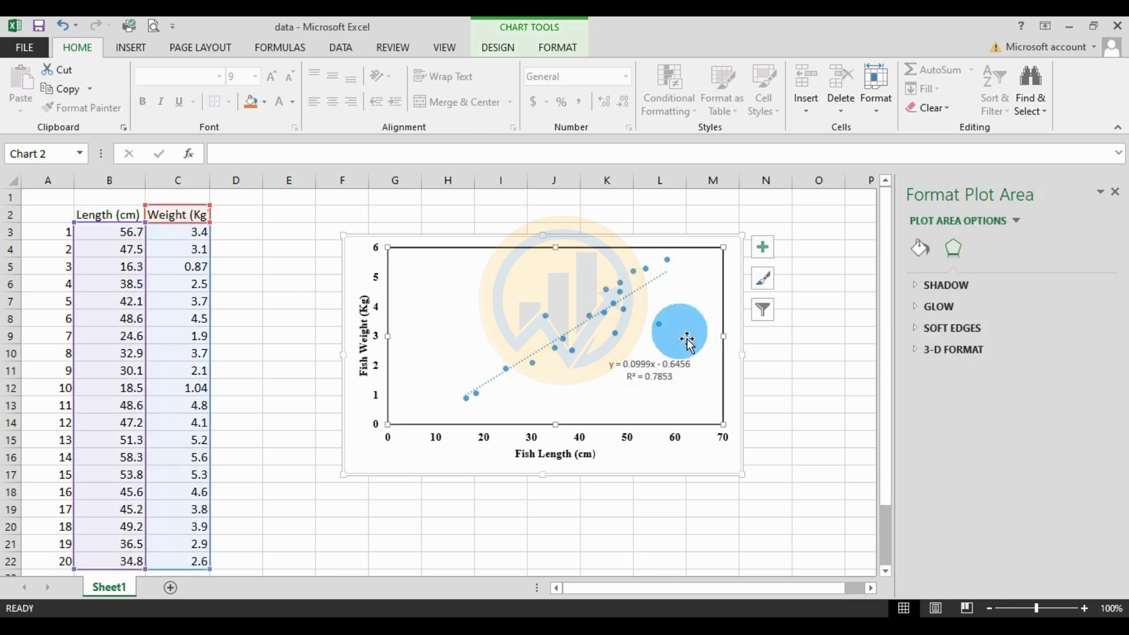
Step: Format the trendline equation label in black Times New Roman at font size 11
{"action": "left_click", "coordinate": [664, 373]}
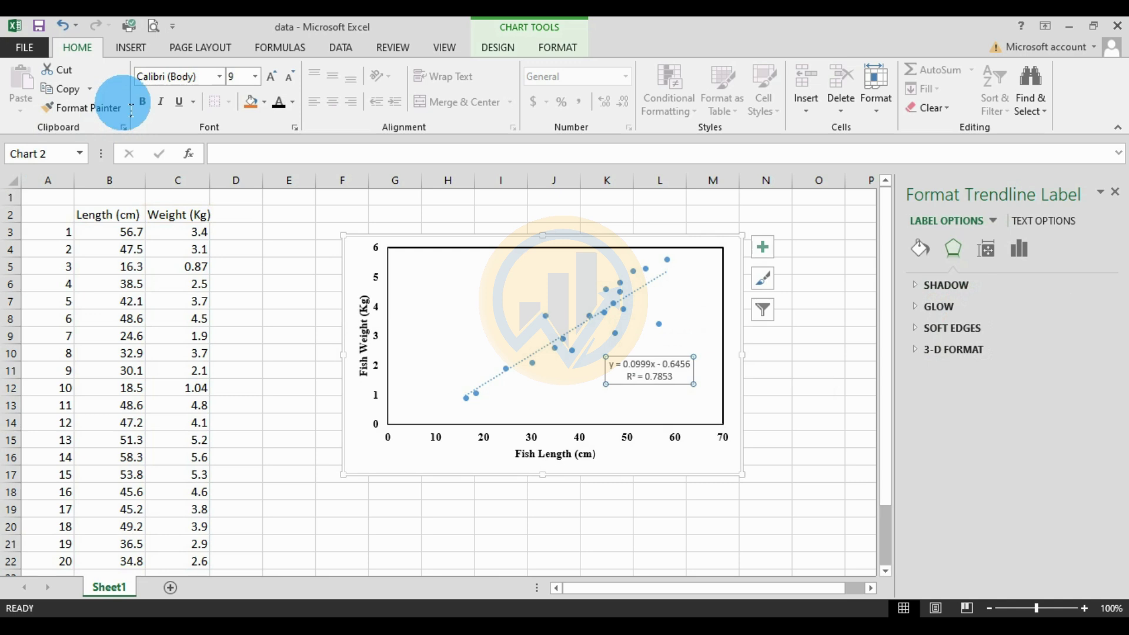
{"action": "left_click", "coordinate": [219, 77]}
{"action": "left_click", "coordinate": [194, 145]}
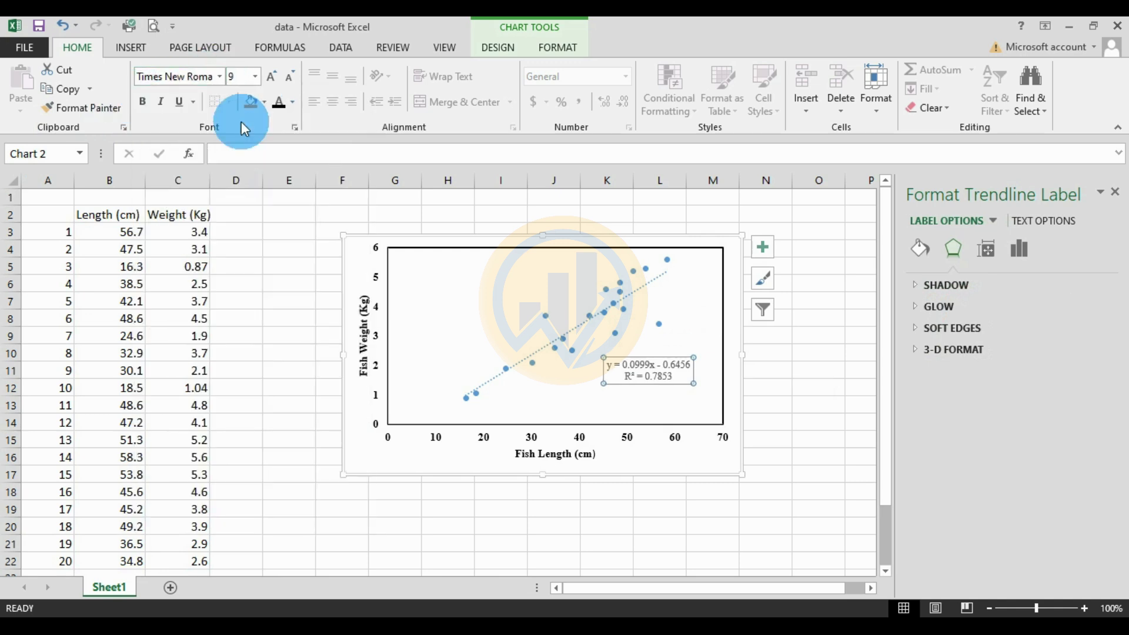
{"action": "left_click", "coordinate": [271, 78]}
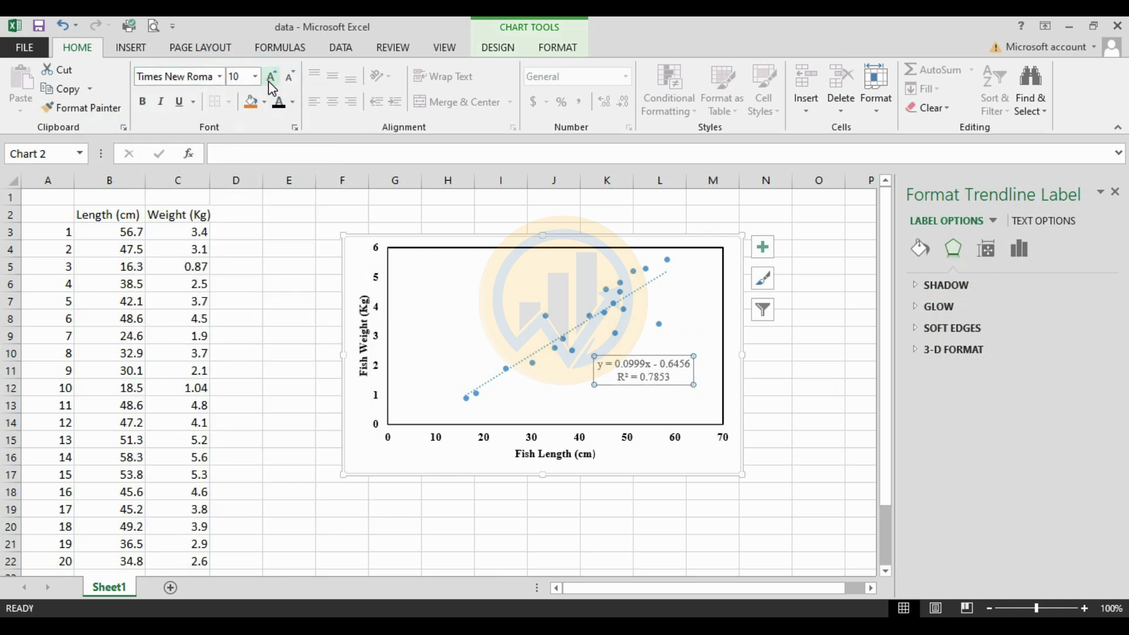
{"action": "left_click", "coordinate": [271, 78]}
{"action": "left_click", "coordinate": [262, 101]}
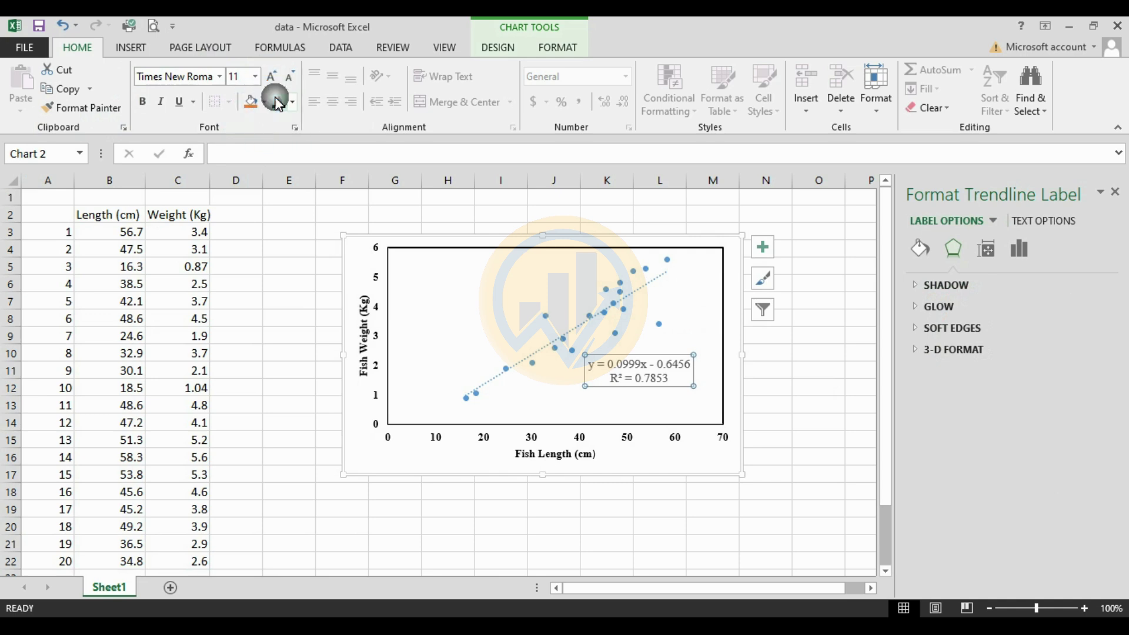
Step: Make the trendline equation label bold and color the trendline black
{"action": "left_click", "coordinate": [141, 101]}
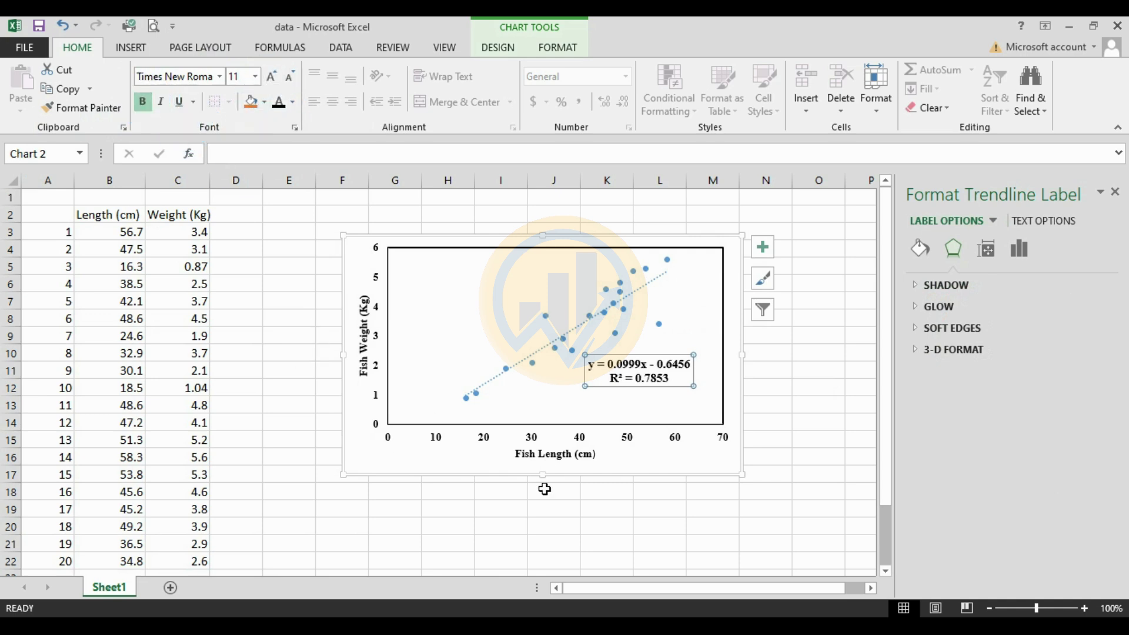
{"action": "left_click", "coordinate": [540, 351]}
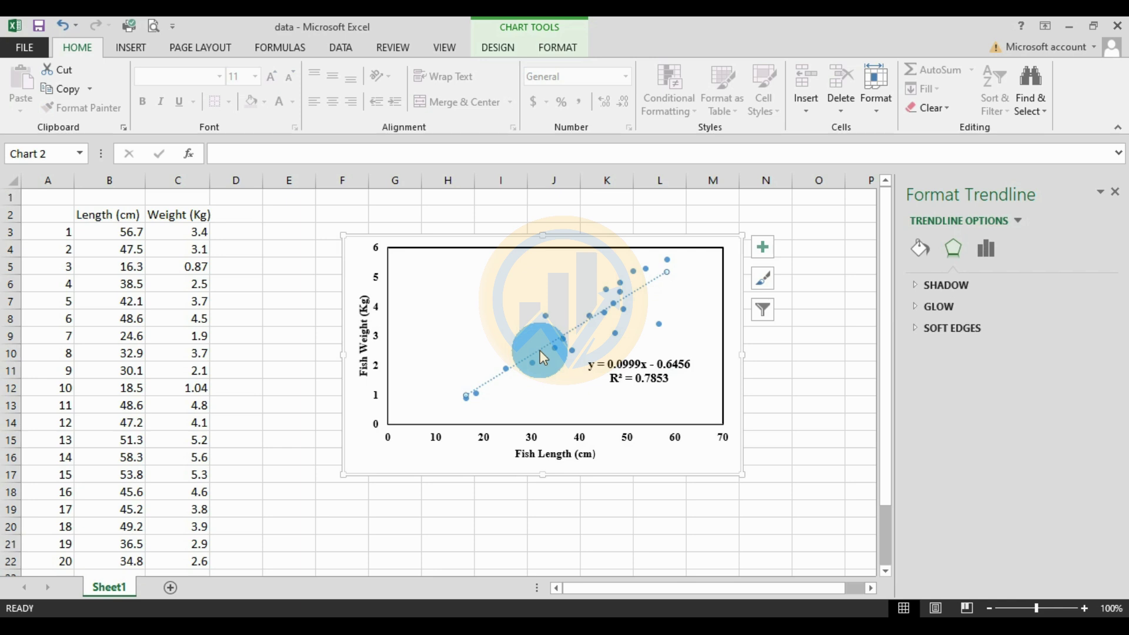
{"action": "right_click", "coordinate": [541, 351]}
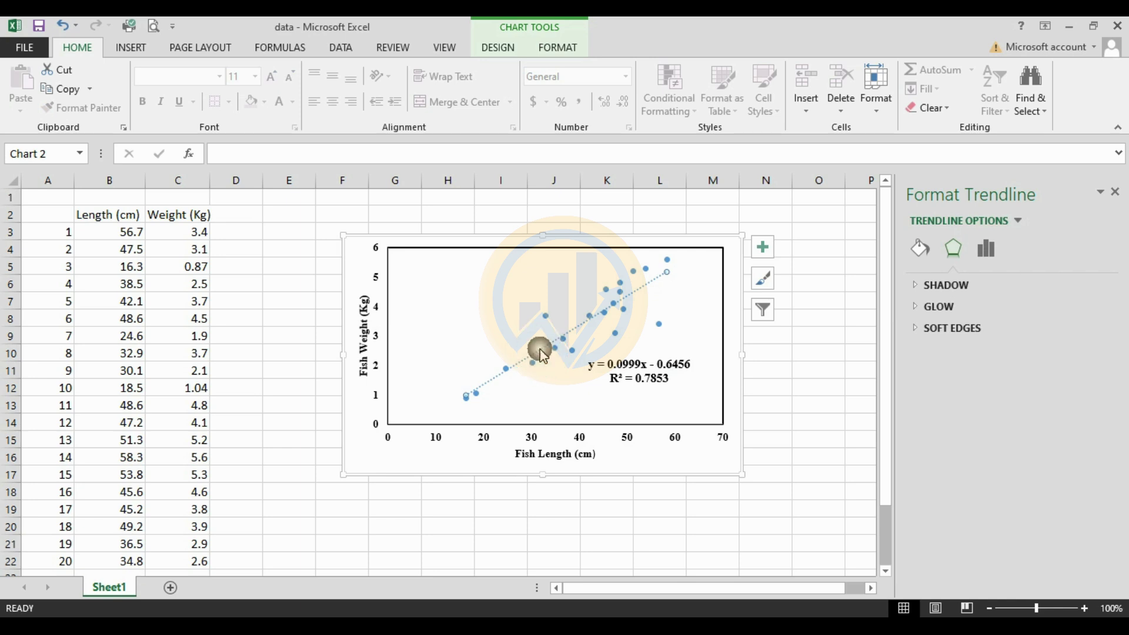
{"action": "left_click", "coordinate": [921, 250]}
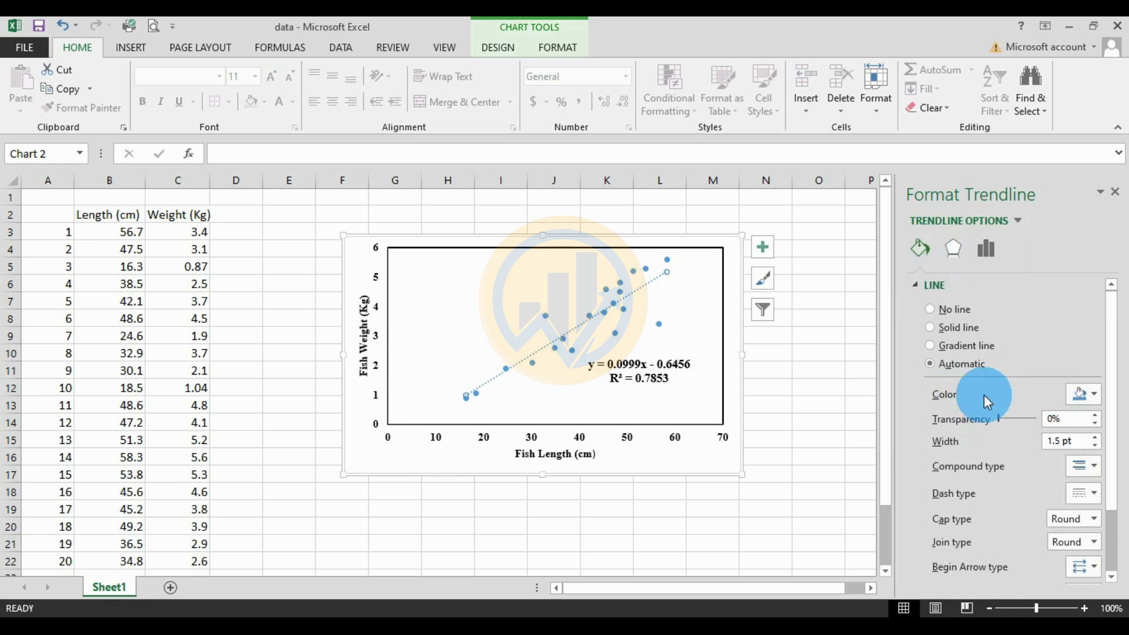
{"action": "left_click", "coordinate": [1086, 394]}
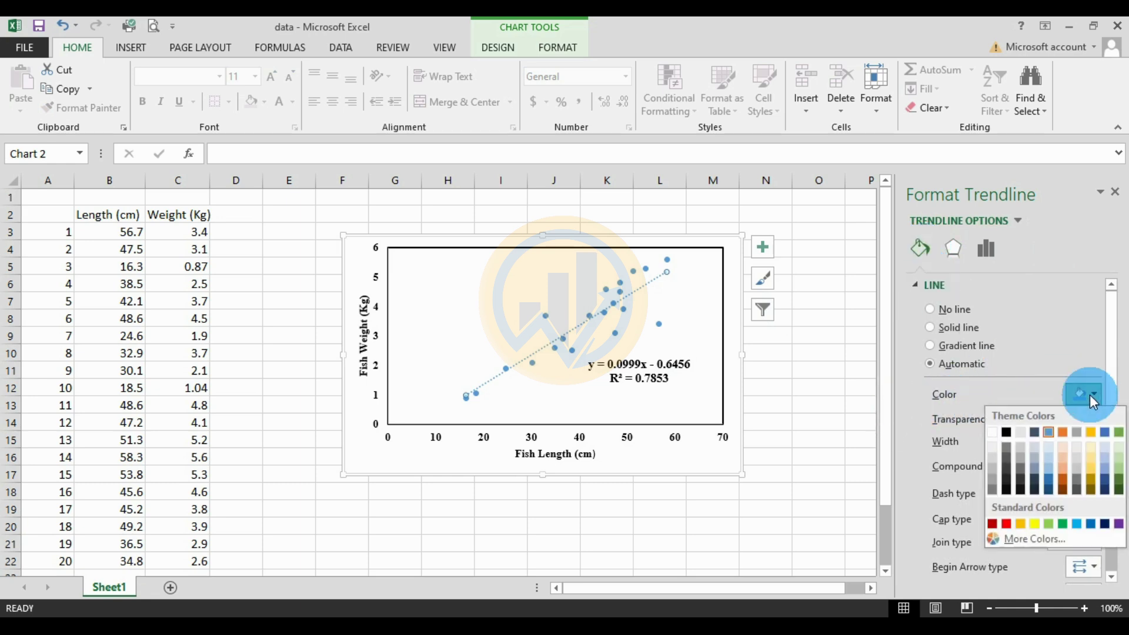
{"action": "left_click", "coordinate": [1011, 442]}
Step: Give the trendline a solid dash type at 1.5 pt width
{"action": "left_click", "coordinate": [1095, 443]}
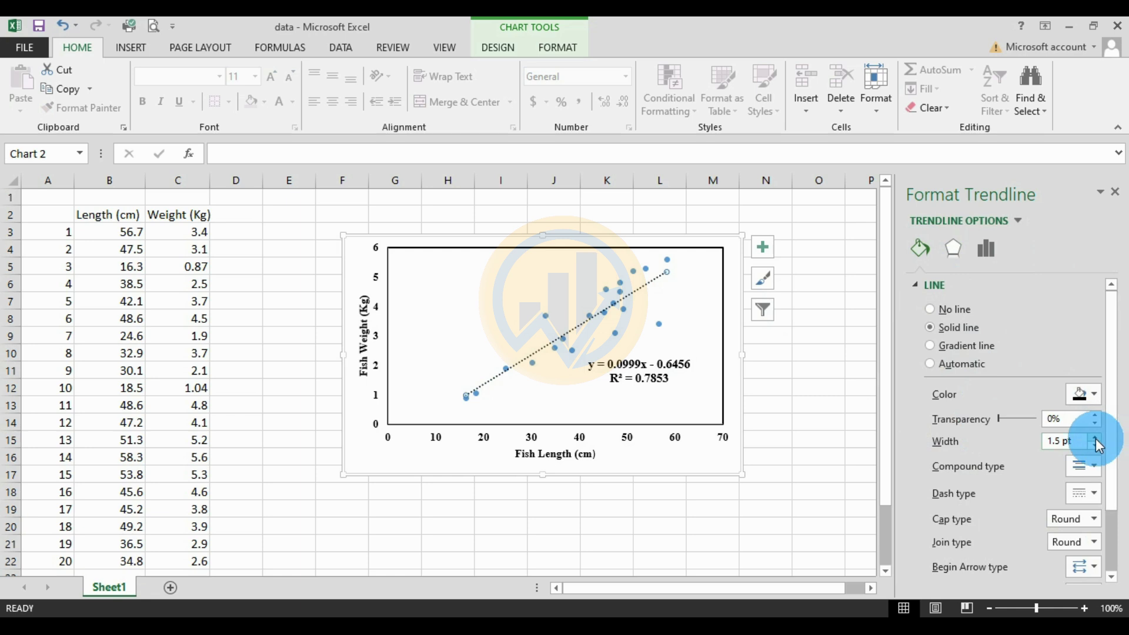
{"action": "left_click", "coordinate": [1095, 439]}
{"action": "left_click", "coordinate": [1096, 446]}
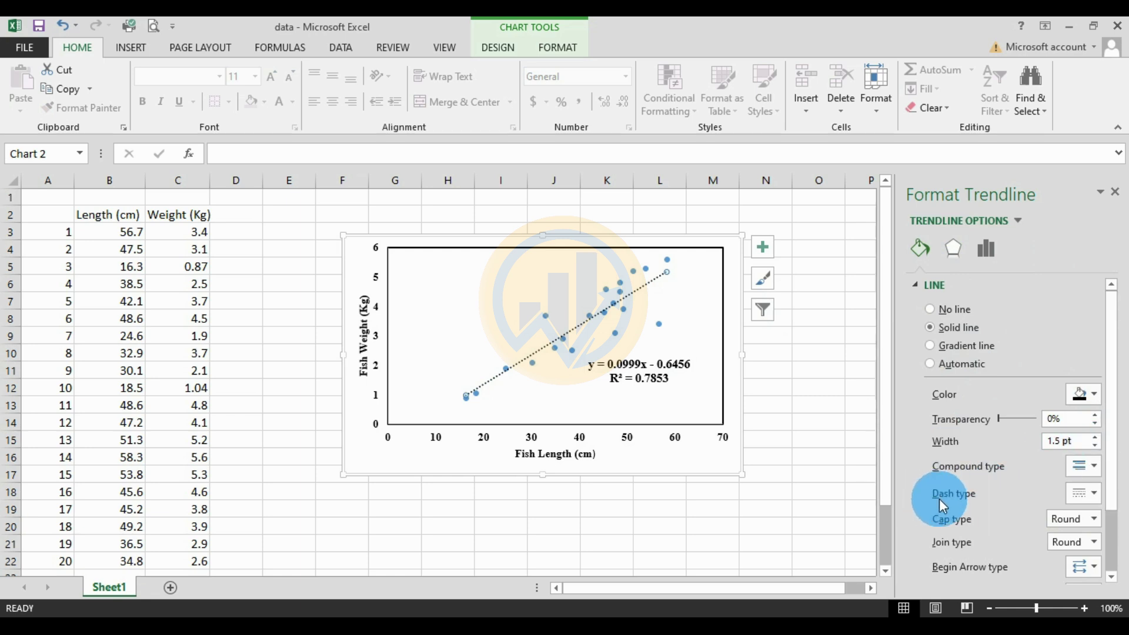
{"action": "left_click", "coordinate": [1094, 493]}
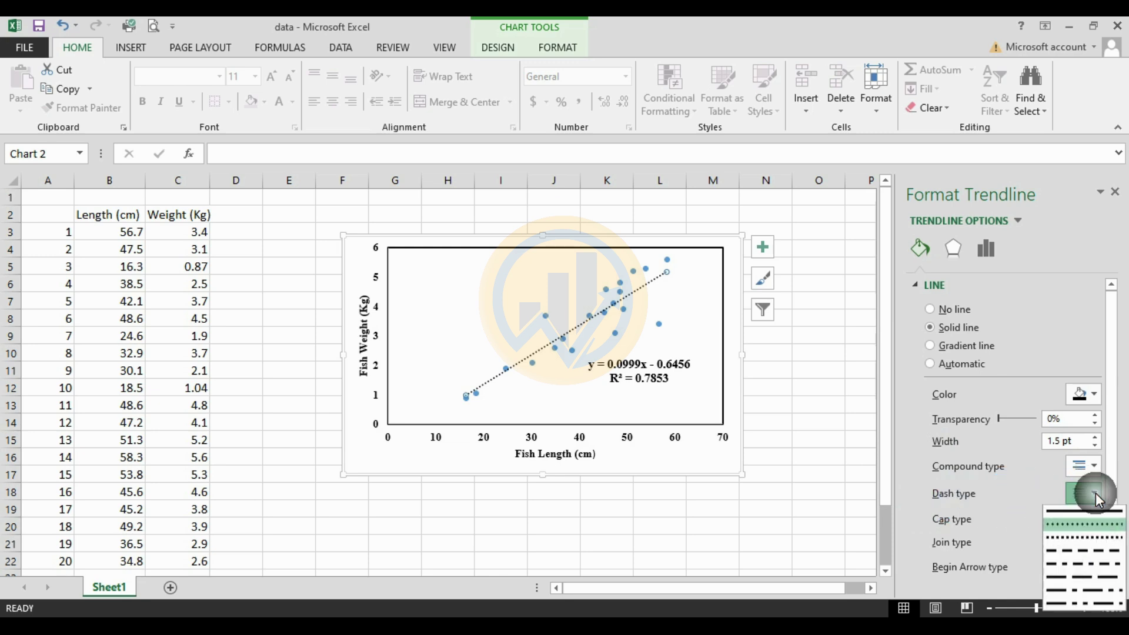
{"action": "left_click", "coordinate": [1075, 509]}
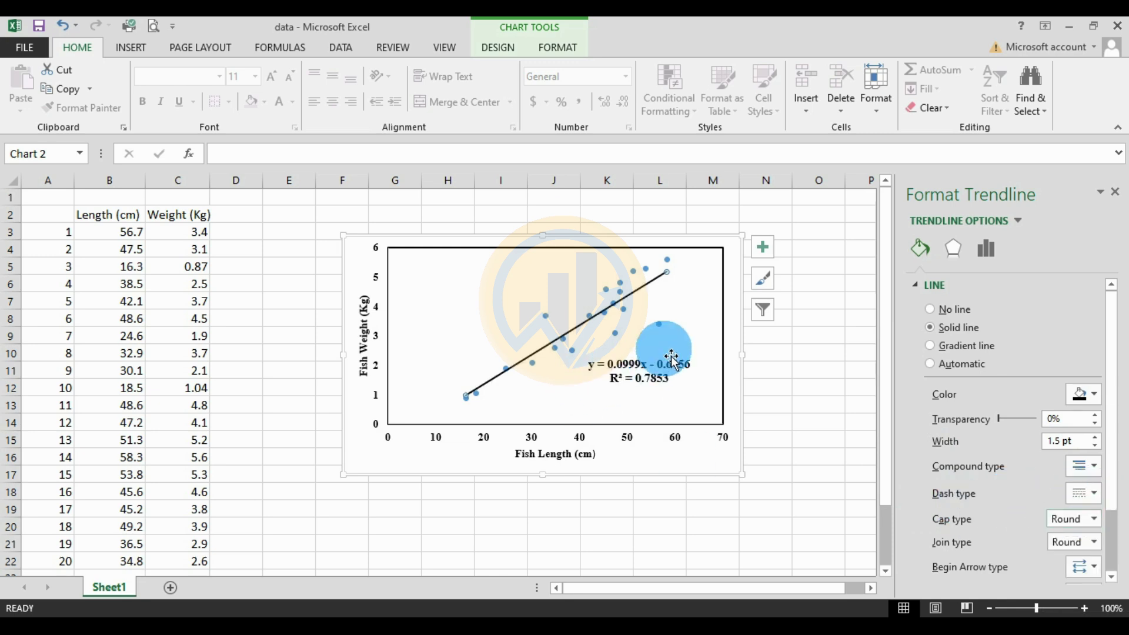
Step: Fill the data series markers with standard dark red
{"action": "left_click", "coordinate": [659, 326]}
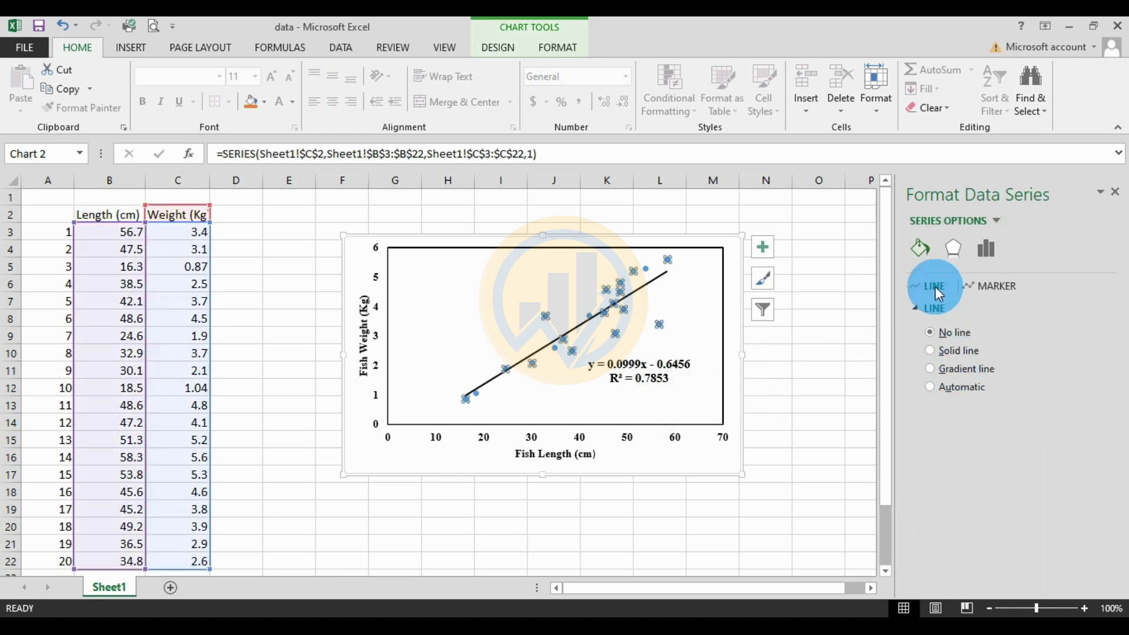
{"action": "left_click", "coordinate": [998, 288]}
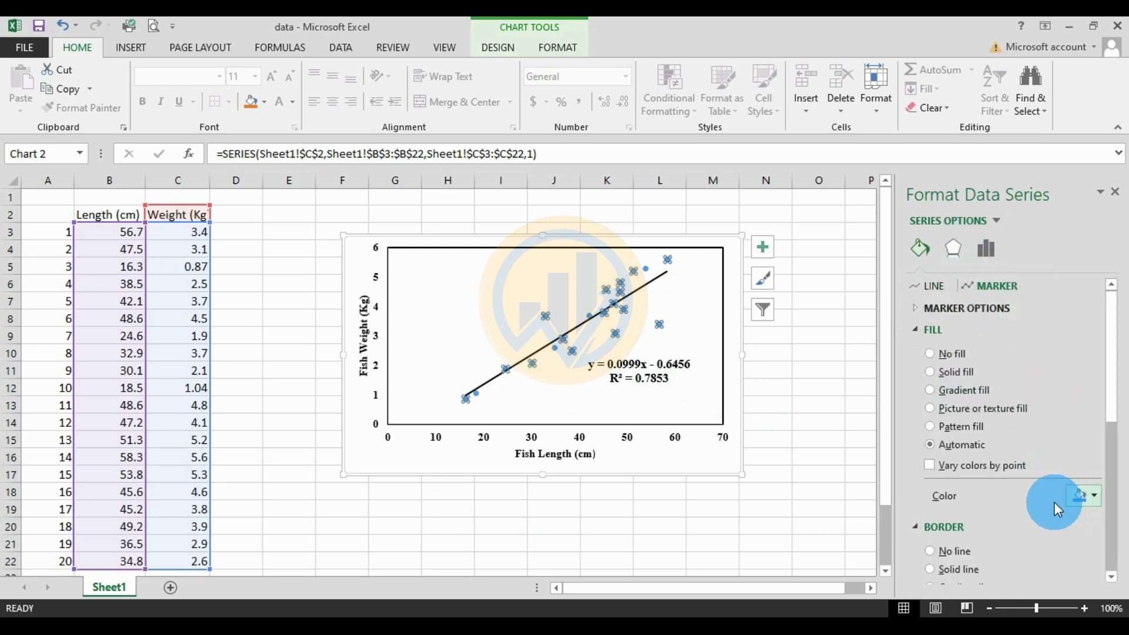
{"action": "left_click", "coordinate": [1095, 497]}
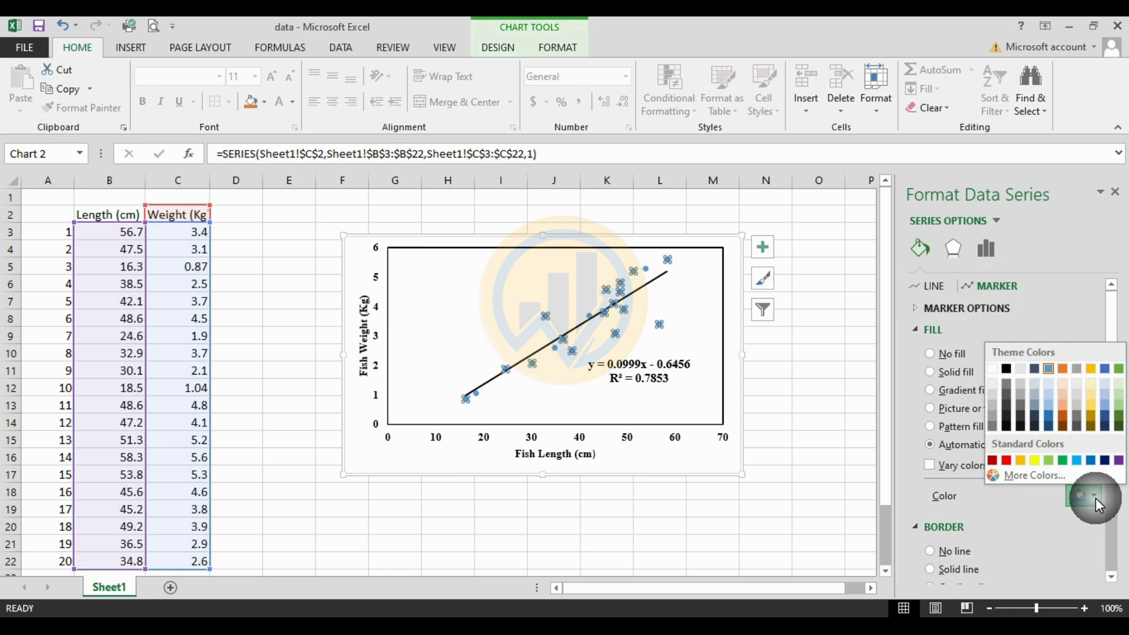
{"action": "left_click", "coordinate": [998, 462]}
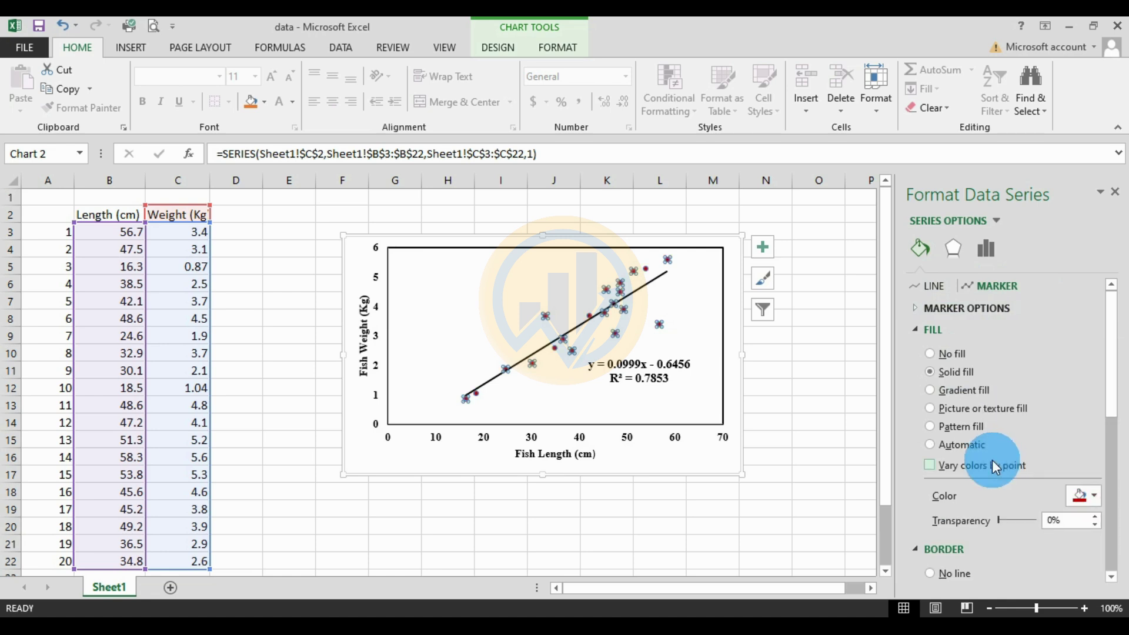
{"action": "left_click", "coordinate": [811, 386]}
Step: Set the fill color of the weight data series markers to standard red
{"action": "left_click", "coordinate": [610, 332]}
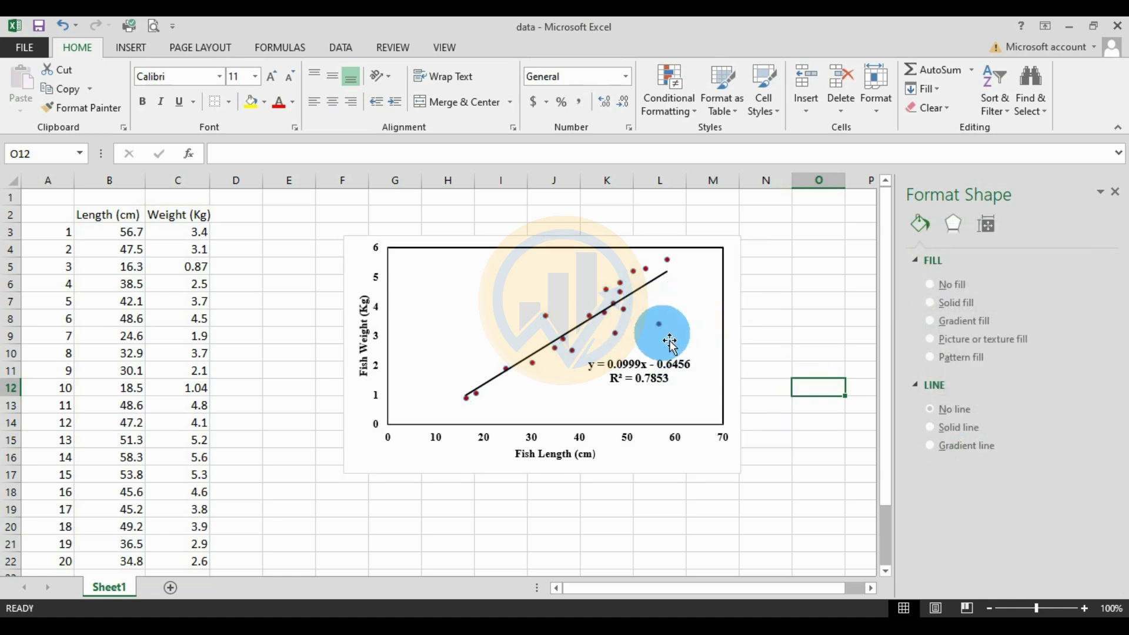
{"action": "left_click", "coordinate": [658, 326]}
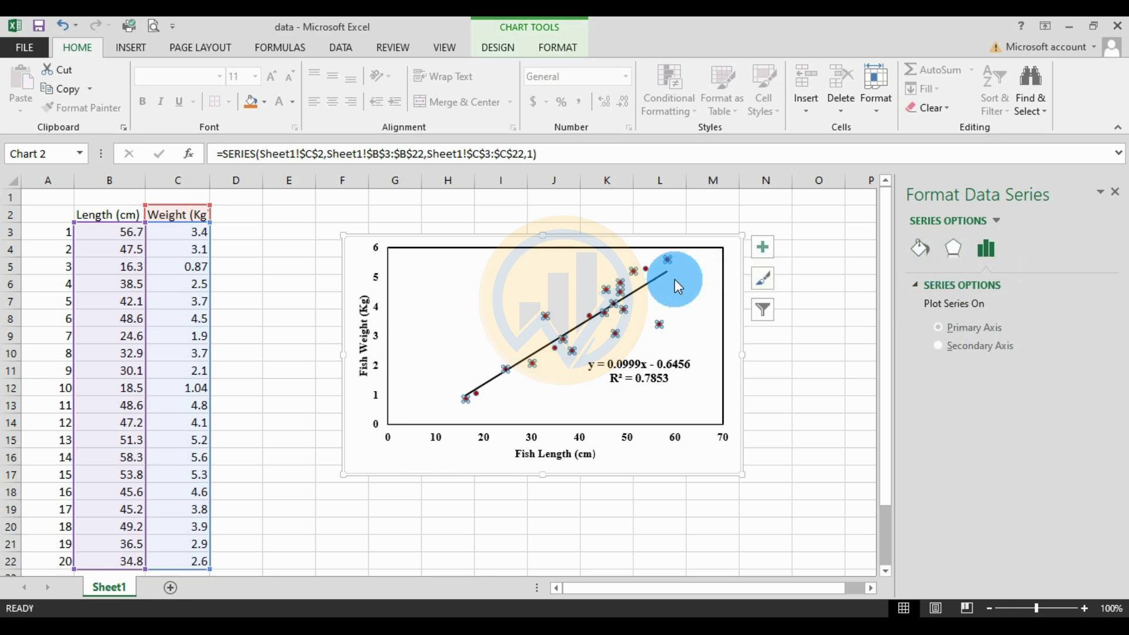
{"action": "left_click", "coordinate": [921, 248]}
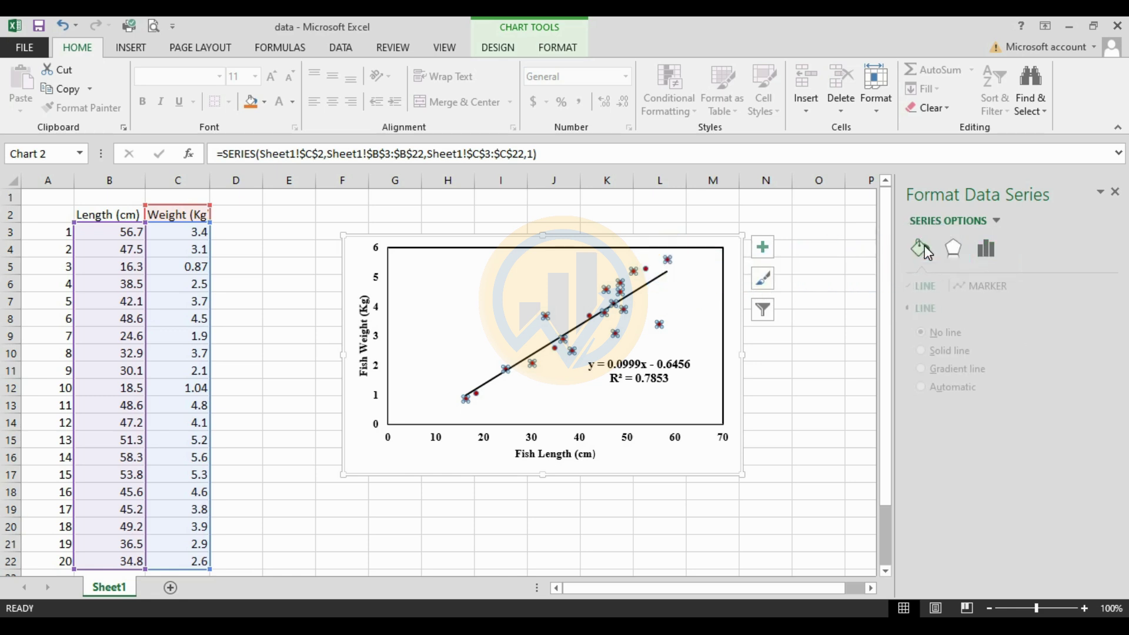
{"action": "left_click", "coordinate": [1007, 286]}
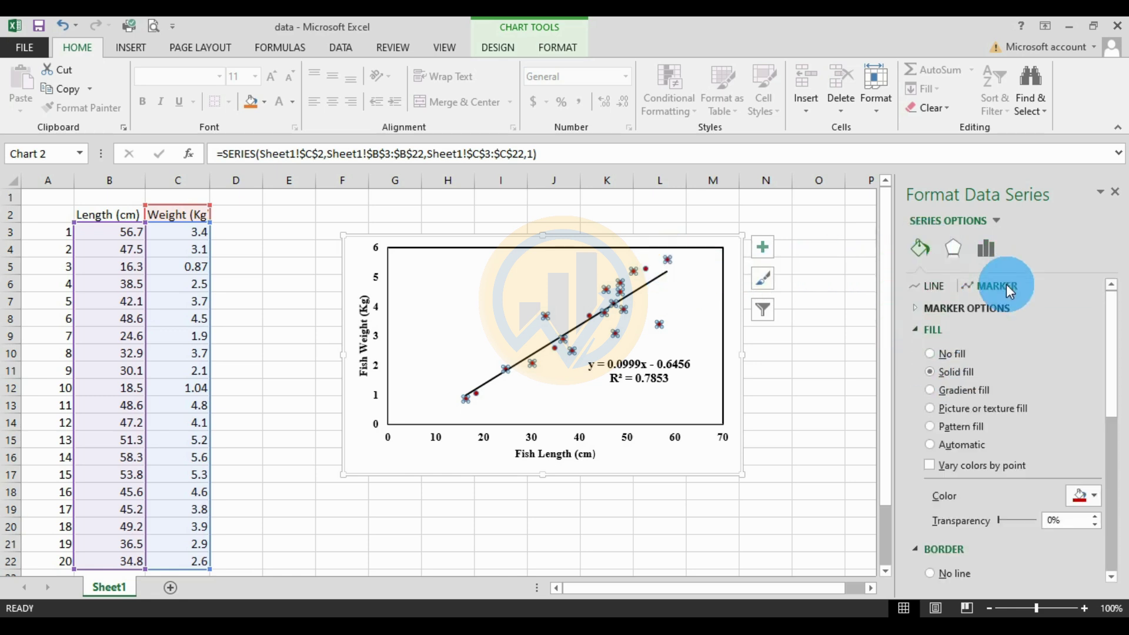
{"action": "scroll", "coordinate": [1059, 470], "scroll_direction": "down", "scroll_amount": 5}
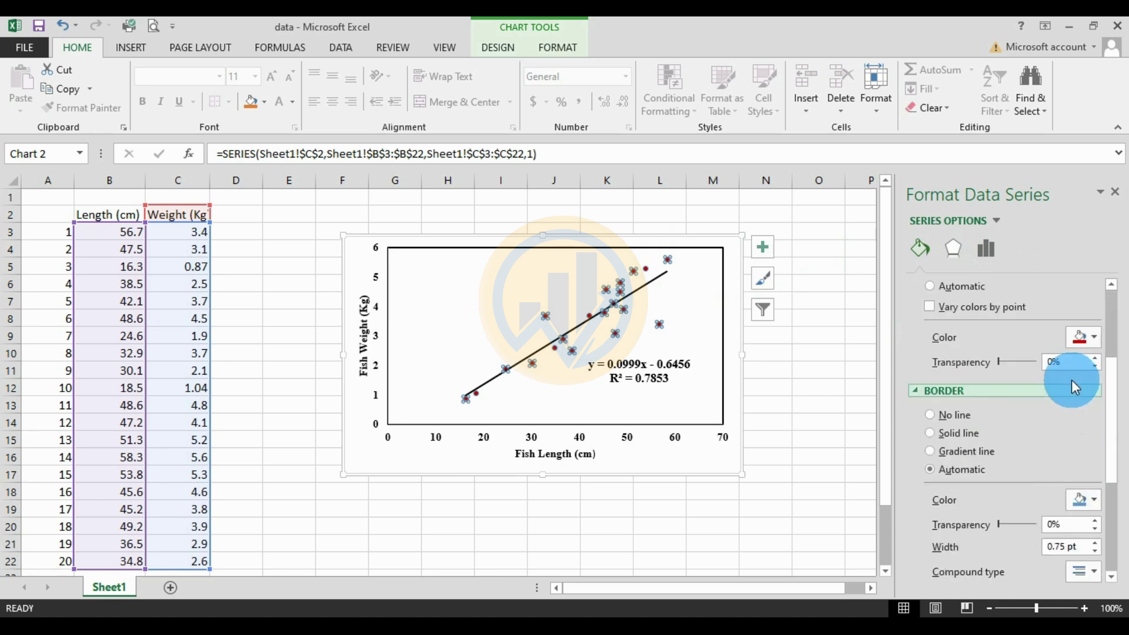
{"action": "left_click", "coordinate": [1092, 340]}
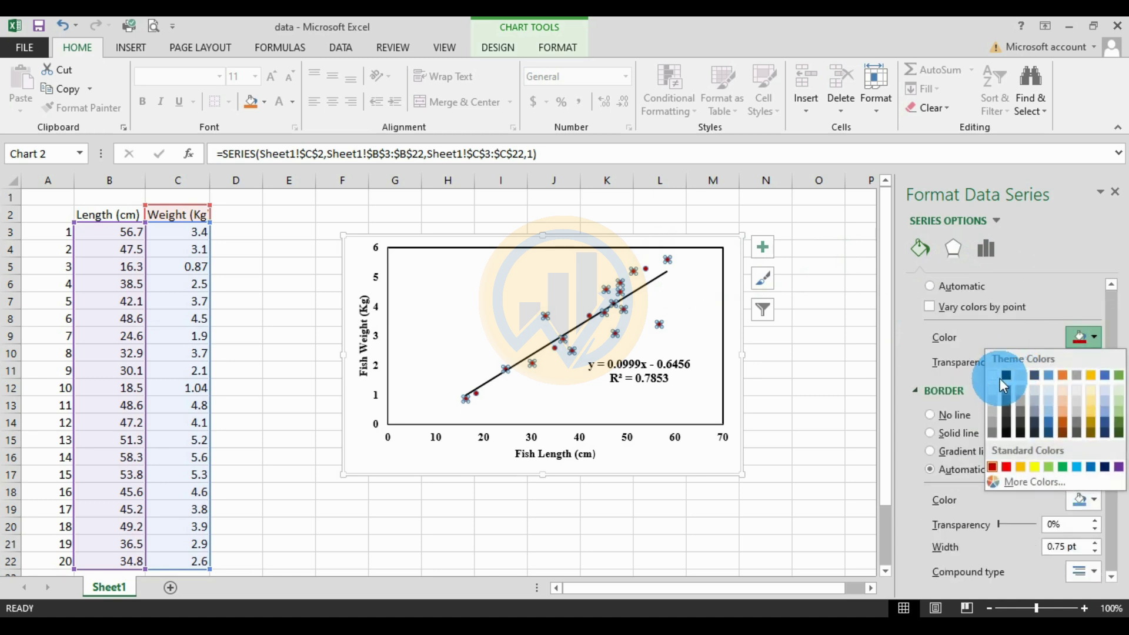
{"action": "left_click", "coordinate": [1006, 467]}
Step: Set the border of the data series markers to standard red and close the formatting pane
{"action": "scroll", "coordinate": [1095, 493], "scroll_direction": "down", "scroll_amount": 2}
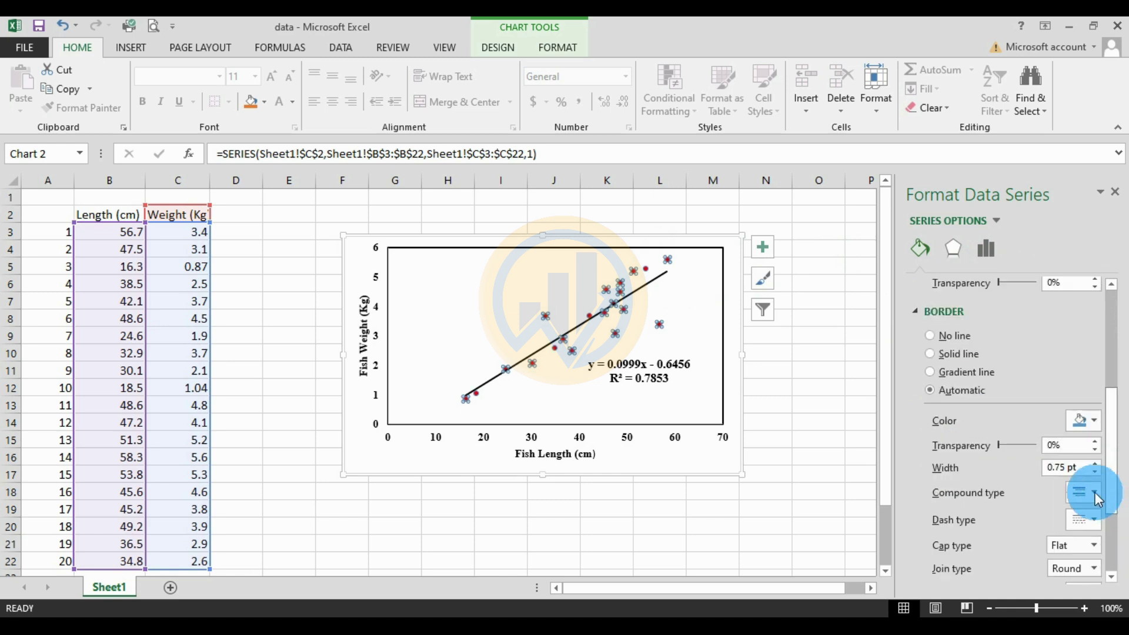
{"action": "left_click", "coordinate": [1095, 421]}
{"action": "left_click", "coordinate": [1005, 551]}
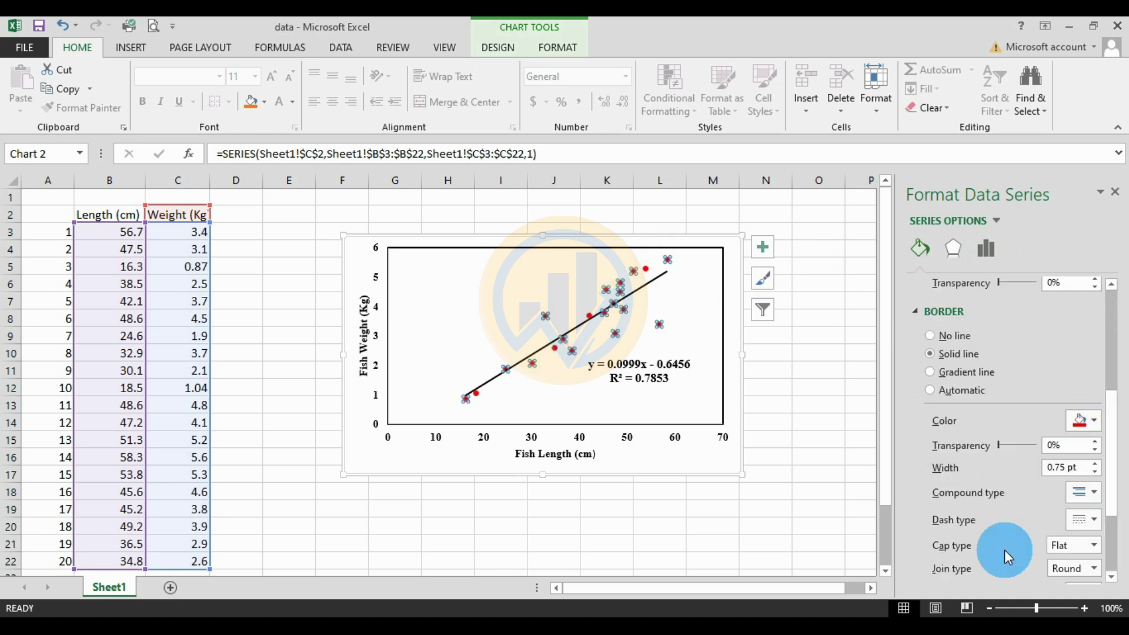
{"action": "scroll", "coordinate": [1046, 417], "scroll_direction": "up", "scroll_amount": 3}
{"action": "left_click", "coordinate": [1089, 412]}
{"action": "left_click", "coordinate": [815, 353]}
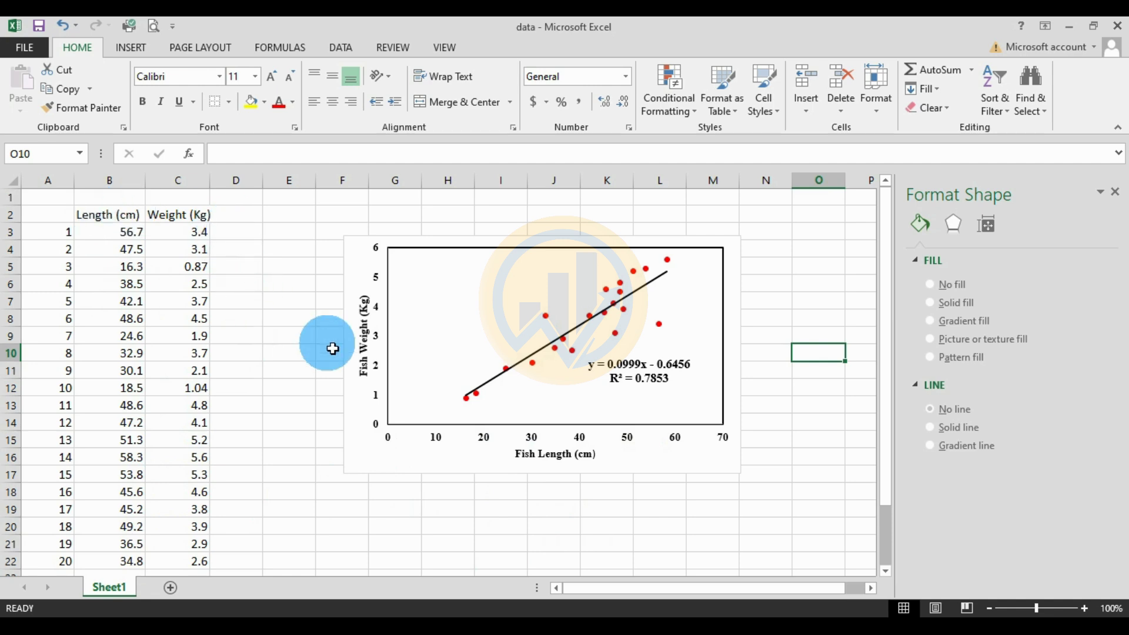
{"action": "left_click", "coordinate": [1115, 192]}
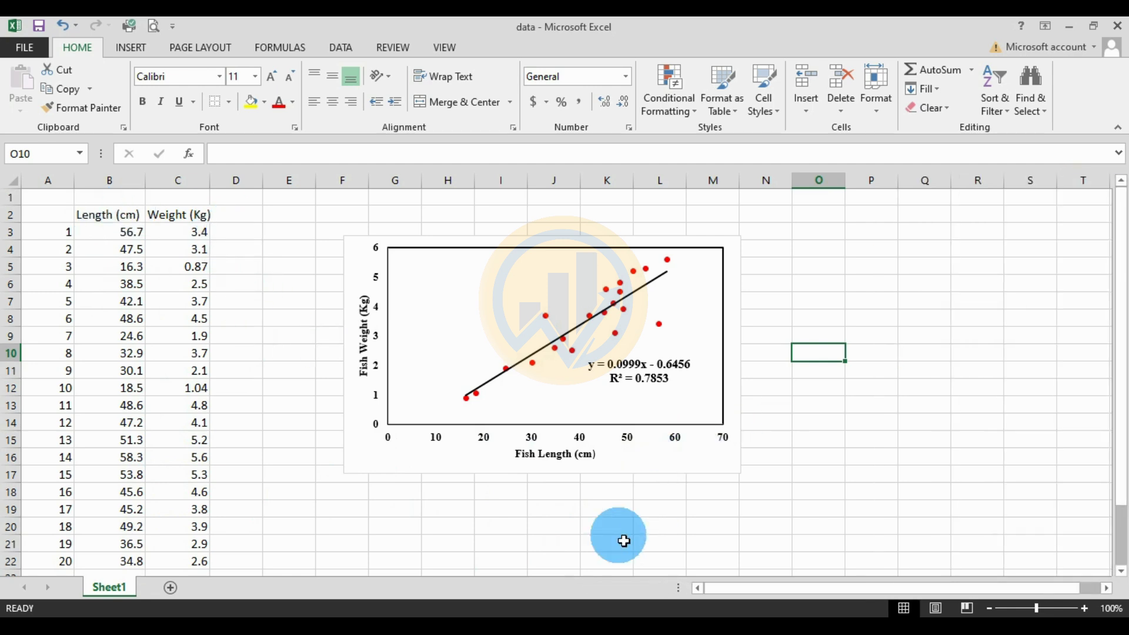
Step: Enter the label "Correlaction" in cell I19 below the chart
{"action": "left_click", "coordinate": [509, 519]}
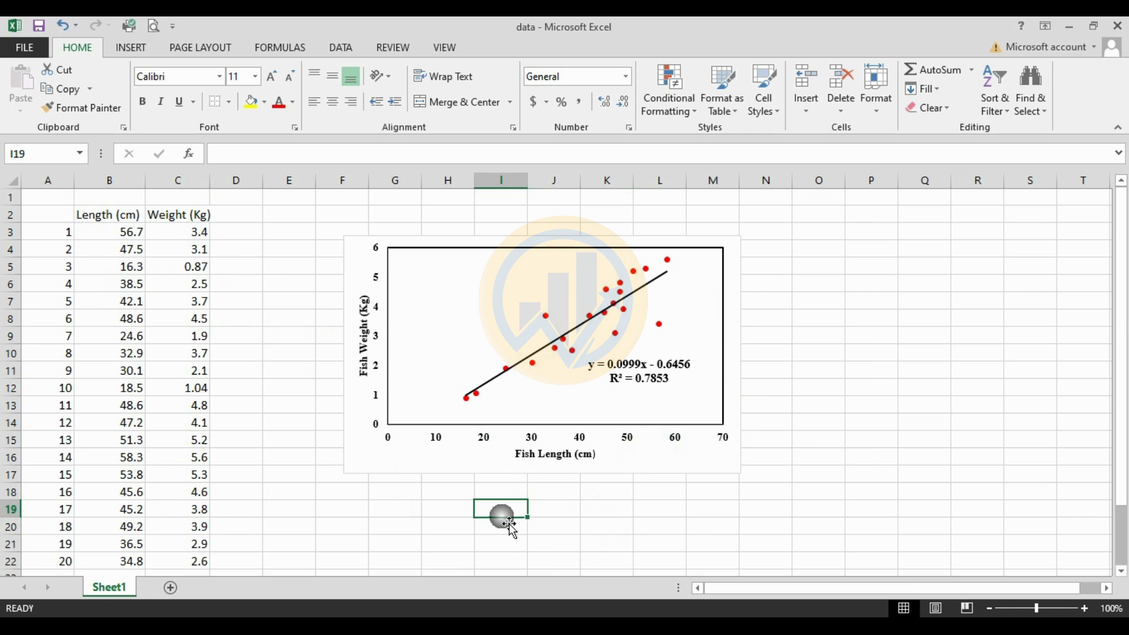
{"action": "type", "text": "Correla"}
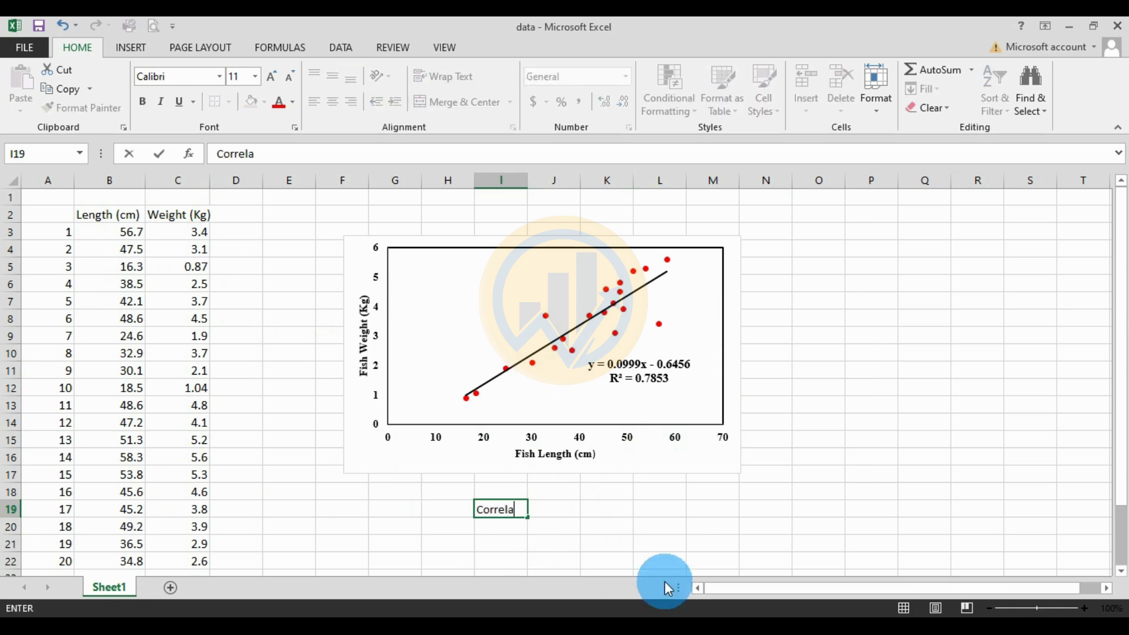
{"action": "type", "text": "ction"}
{"action": "left_click", "coordinate": [588, 526]}
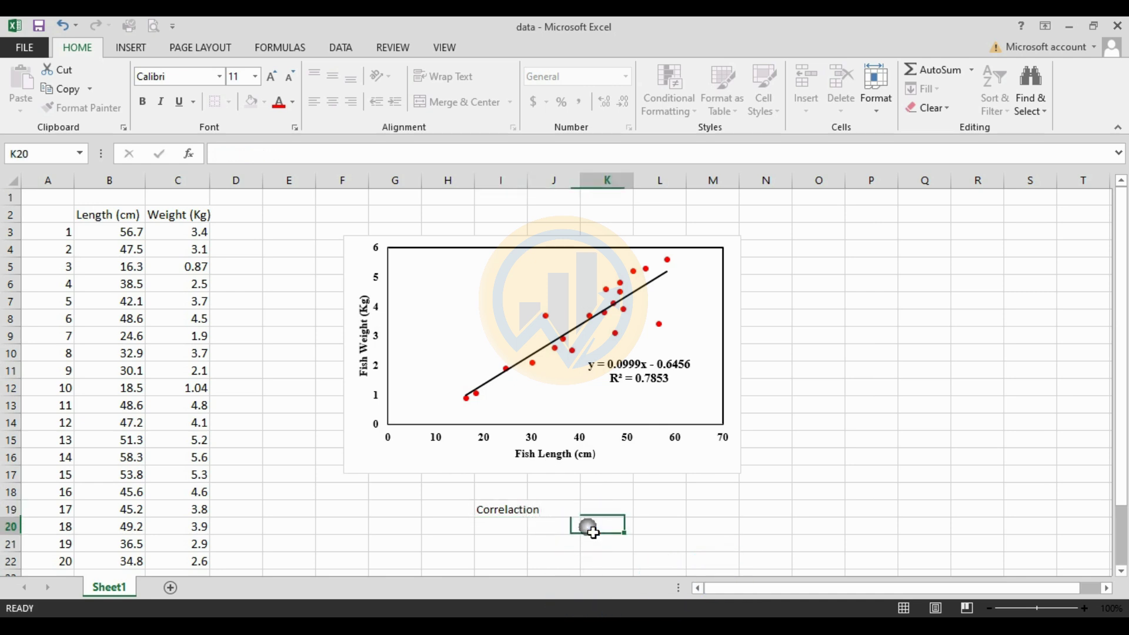
Step: Calculate the length-weight correlation in K19 with =CORREL(B2:B22,C2:C22) and select that cell
{"action": "left_click", "coordinate": [614, 513]}
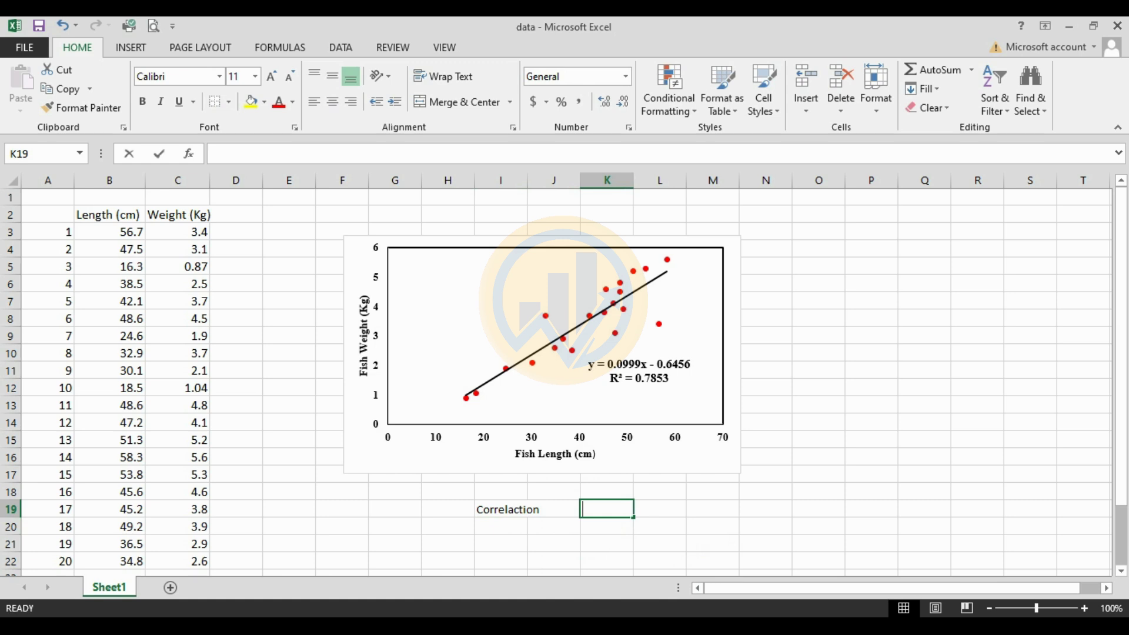
{"action": "type", "text": "=c"}
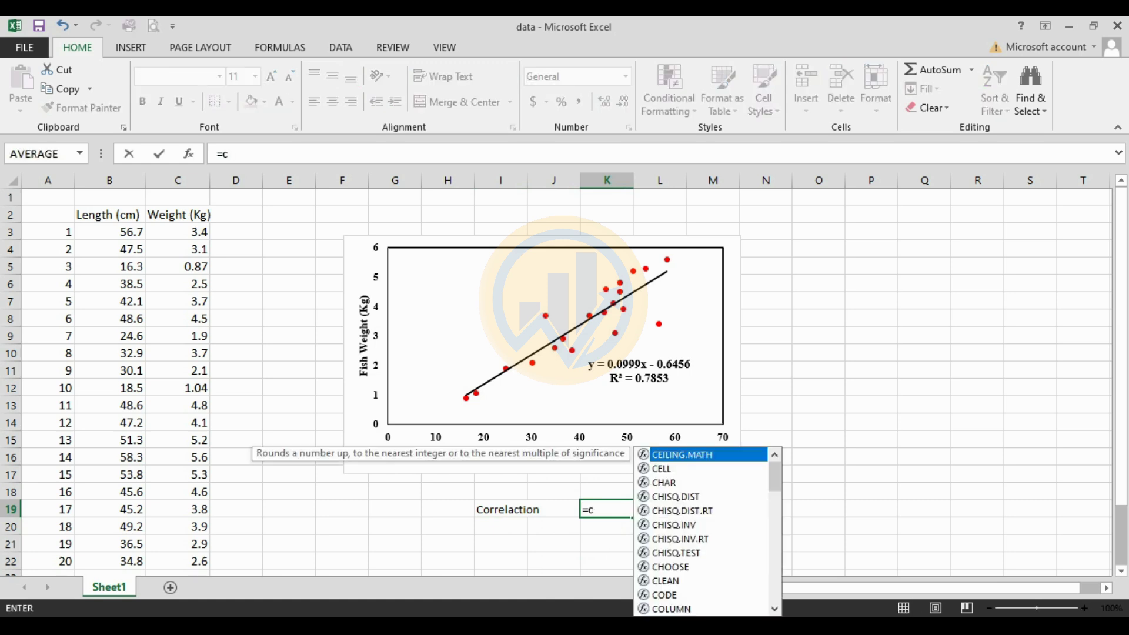
{"action": "type", "text": "orr"}
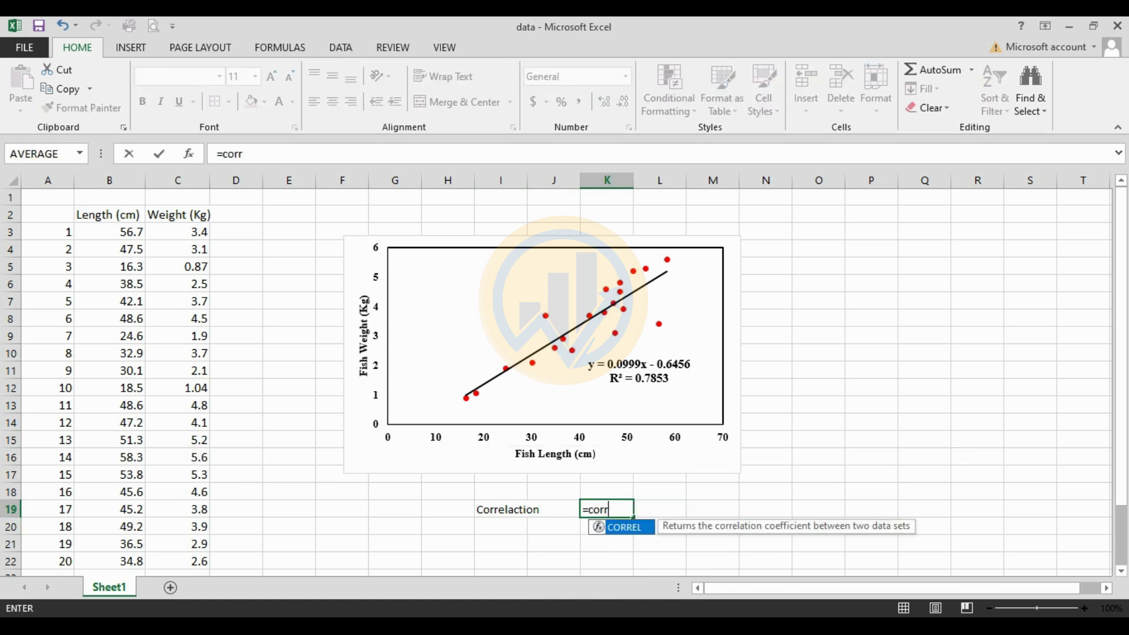
{"action": "type", "text": "el("}
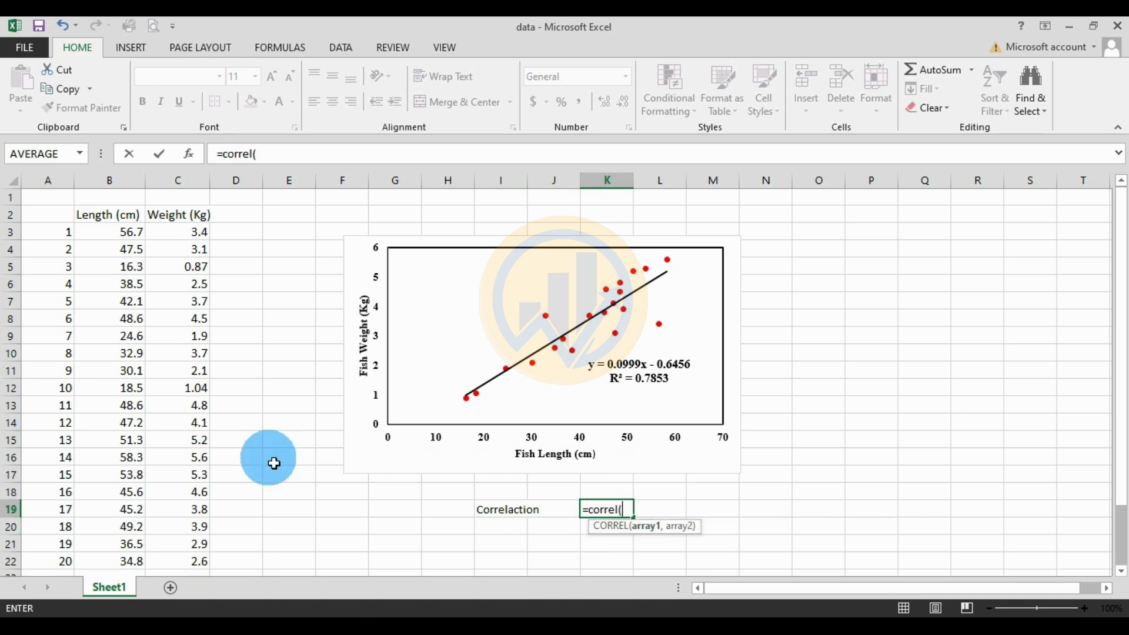
{"action": "left_click_drag", "start_coordinate": [83, 222], "coordinate": [124, 562]}
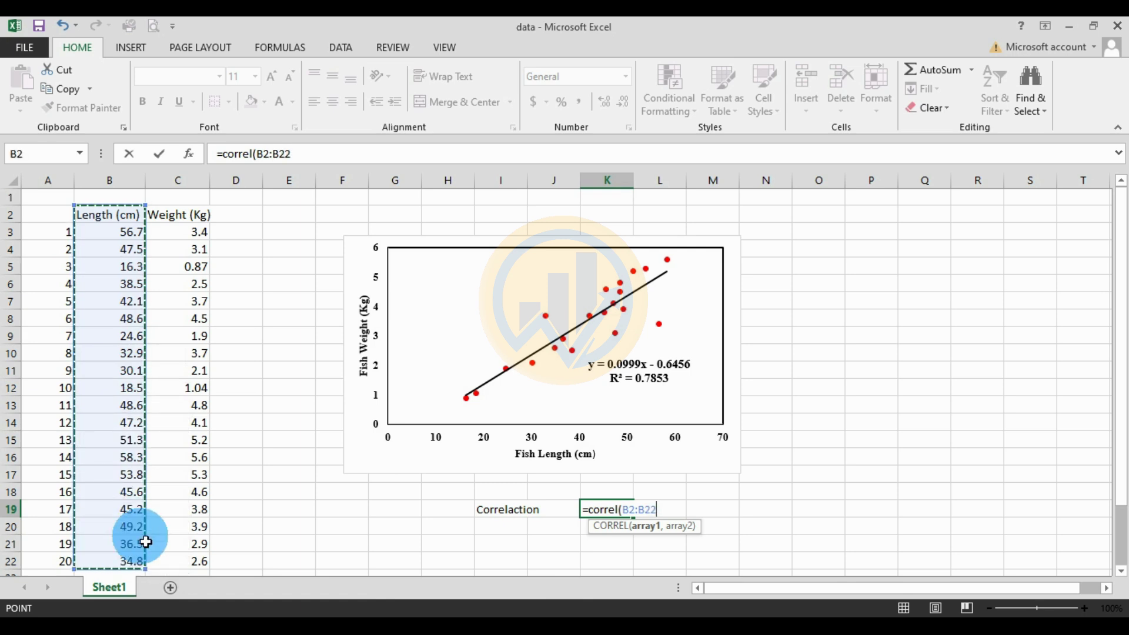
{"action": "type", "text": ","}
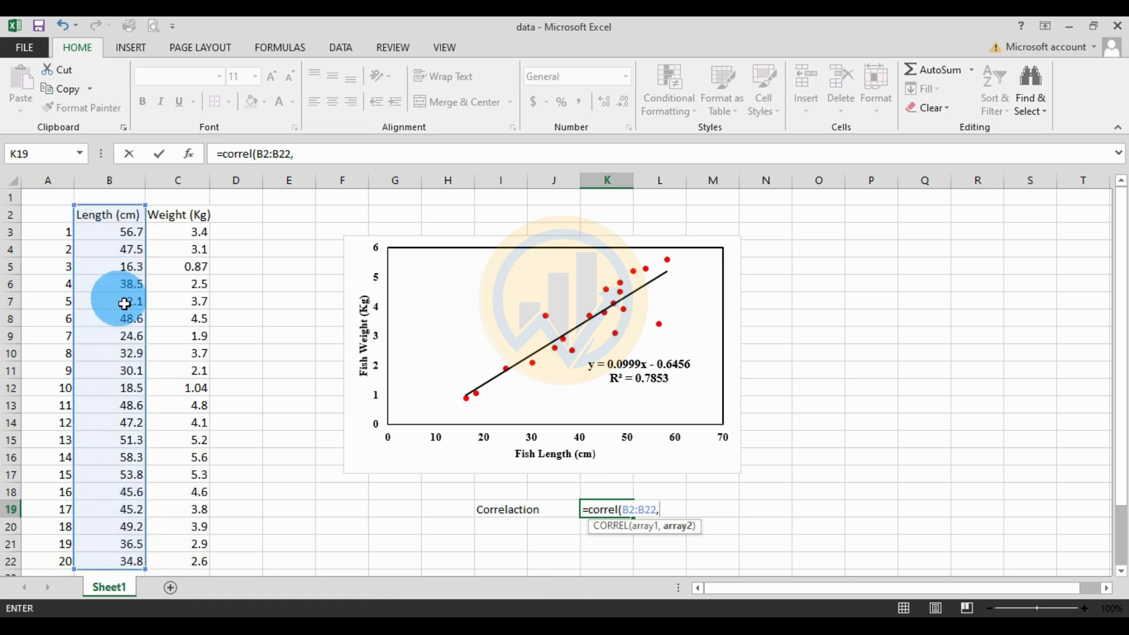
{"action": "left_click_drag", "start_coordinate": [197, 214], "coordinate": [190, 569]}
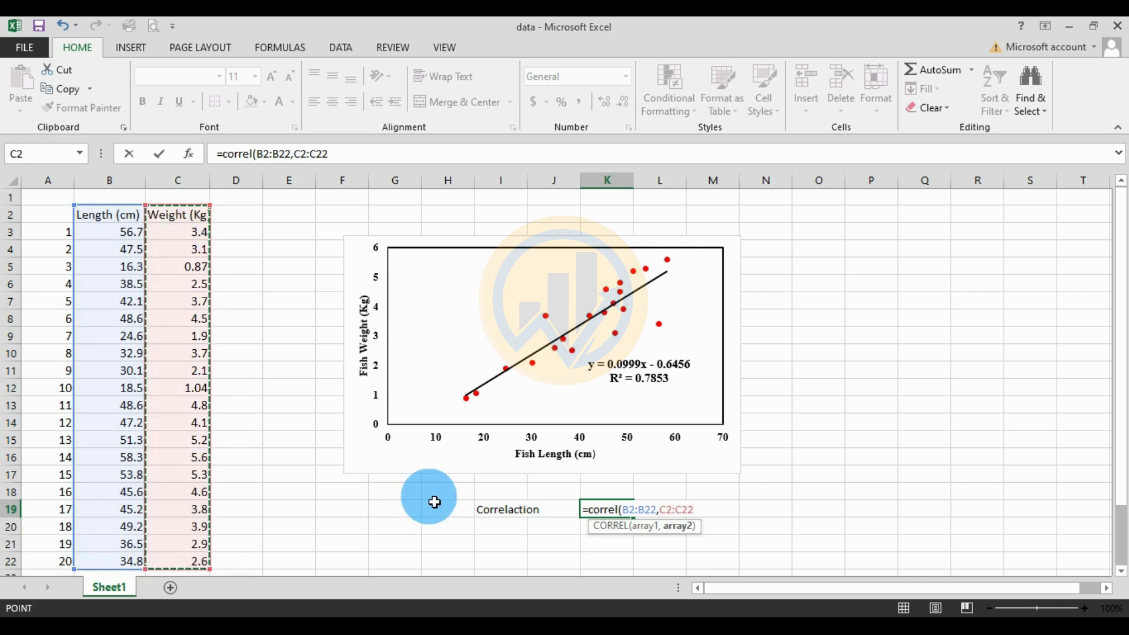
{"action": "type", "text": ")"}
{"action": "key", "text": "Return"}
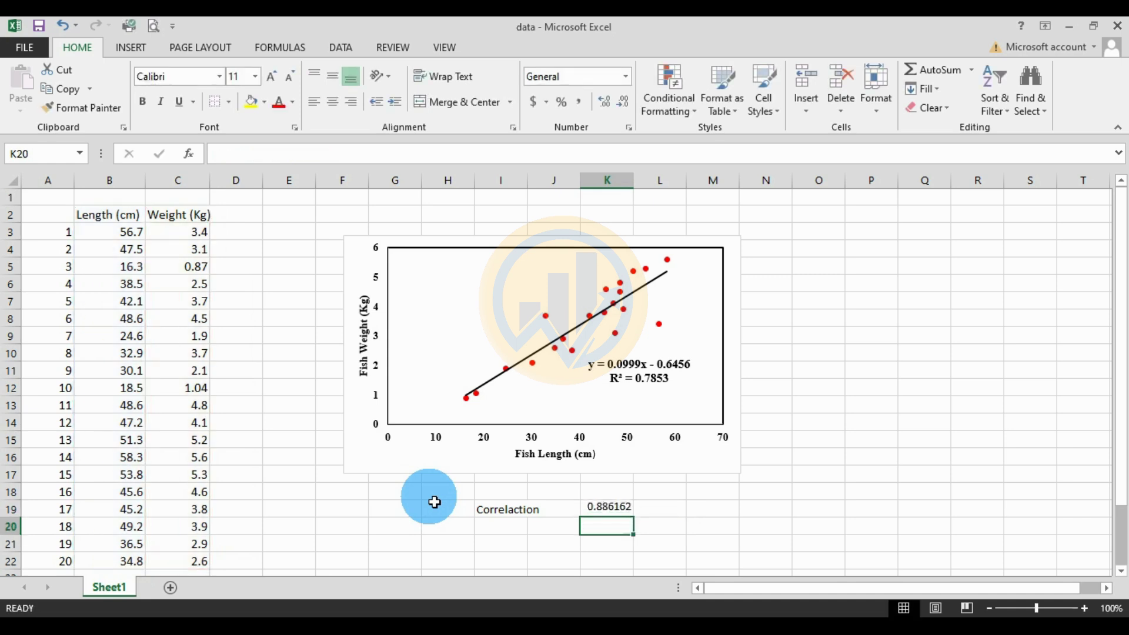
{"action": "left_click", "coordinate": [612, 511]}
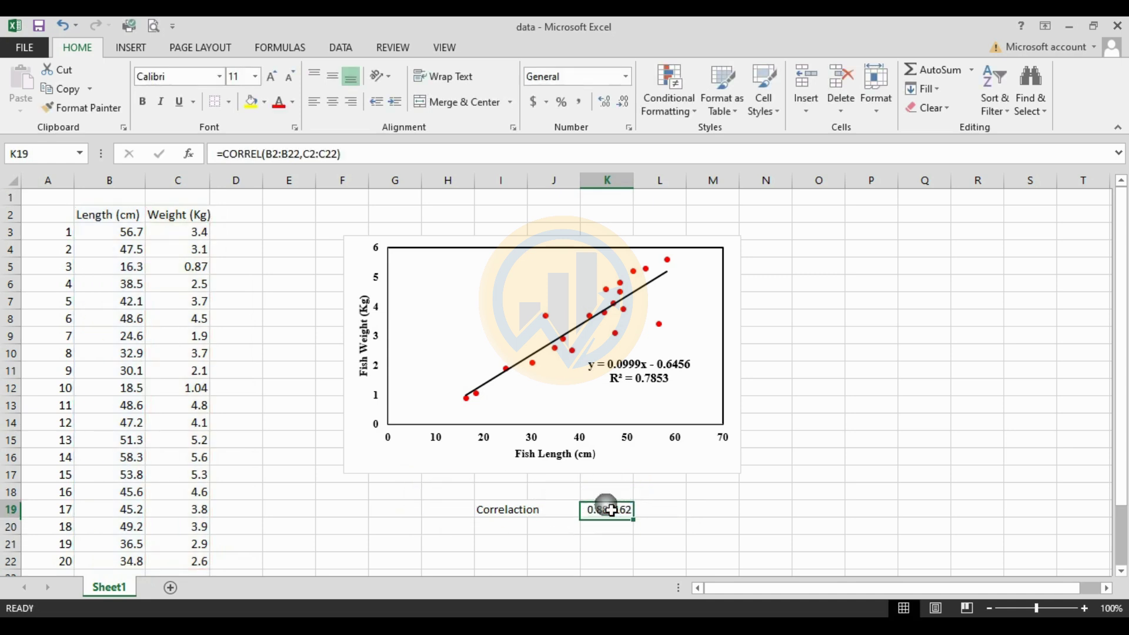
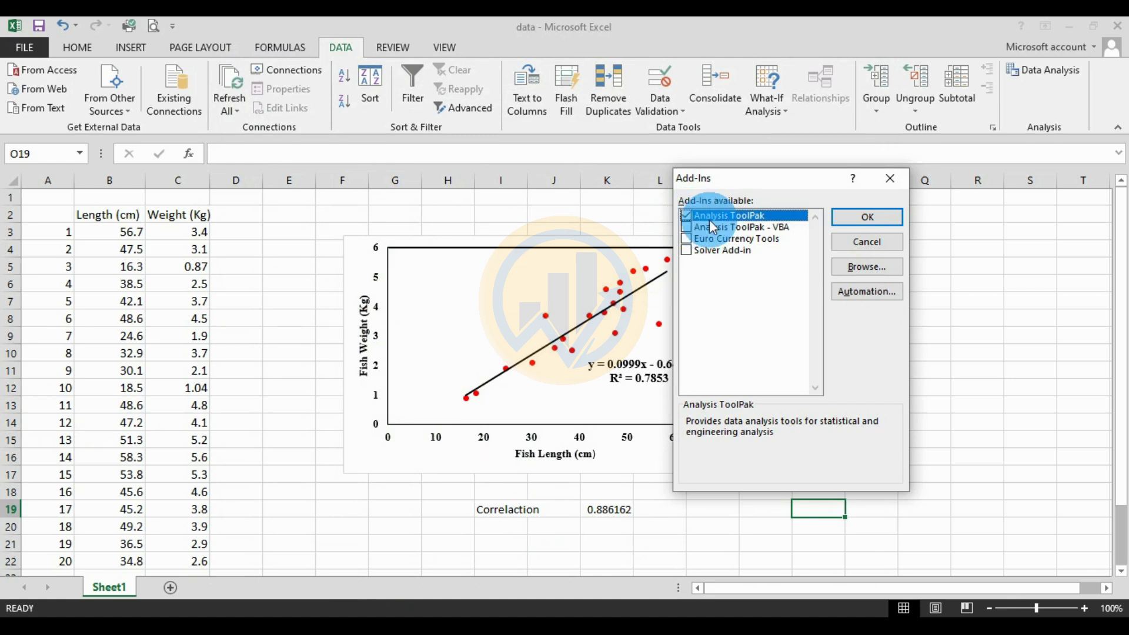
Step: Enable the Analysis ToolPak add-in and start the Correlation data analysis tool
{"action": "left_click", "coordinate": [866, 216]}
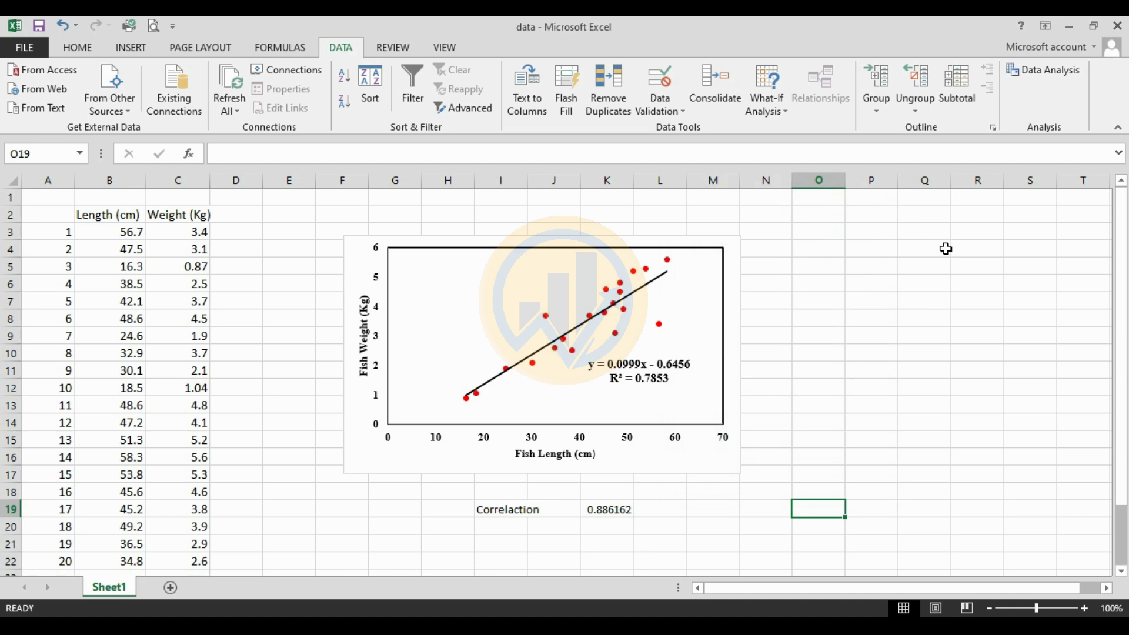
{"action": "left_click", "coordinate": [1058, 72]}
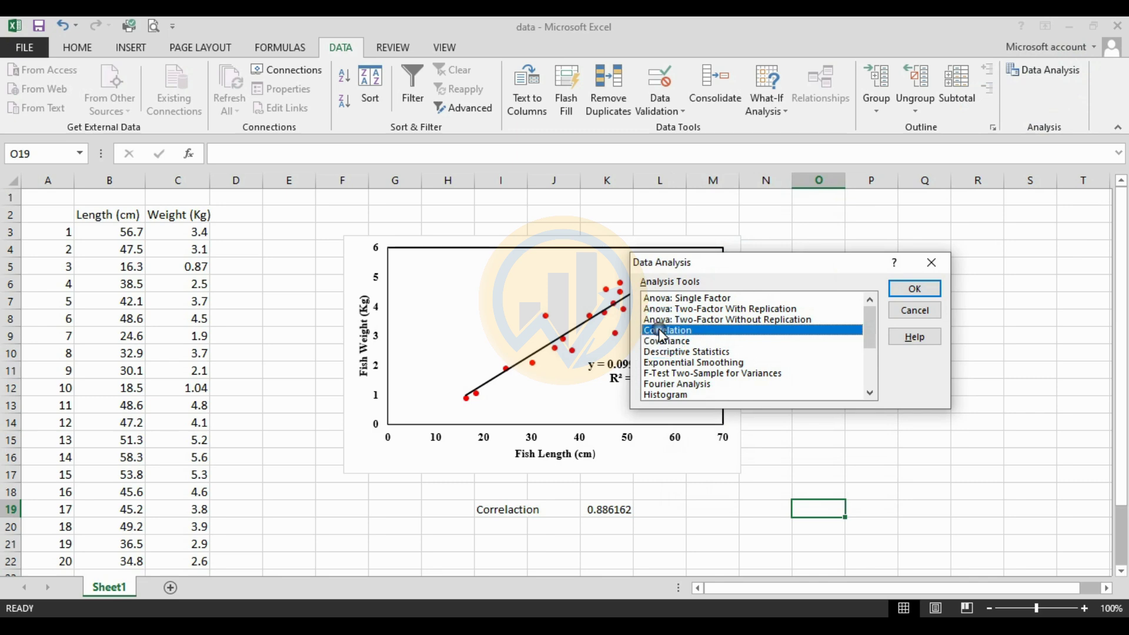
{"action": "left_click_drag", "start_coordinate": [783, 269], "coordinate": [717, 405]}
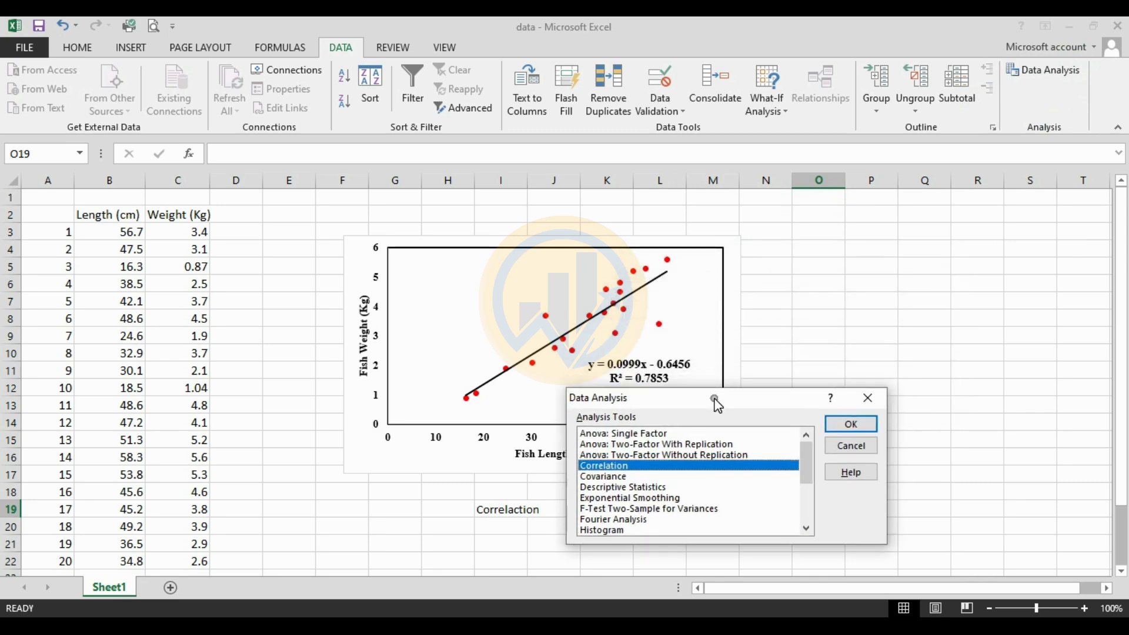
{"action": "left_click", "coordinate": [851, 425]}
{"action": "left_click_drag", "start_coordinate": [758, 384], "coordinate": [680, 340]}
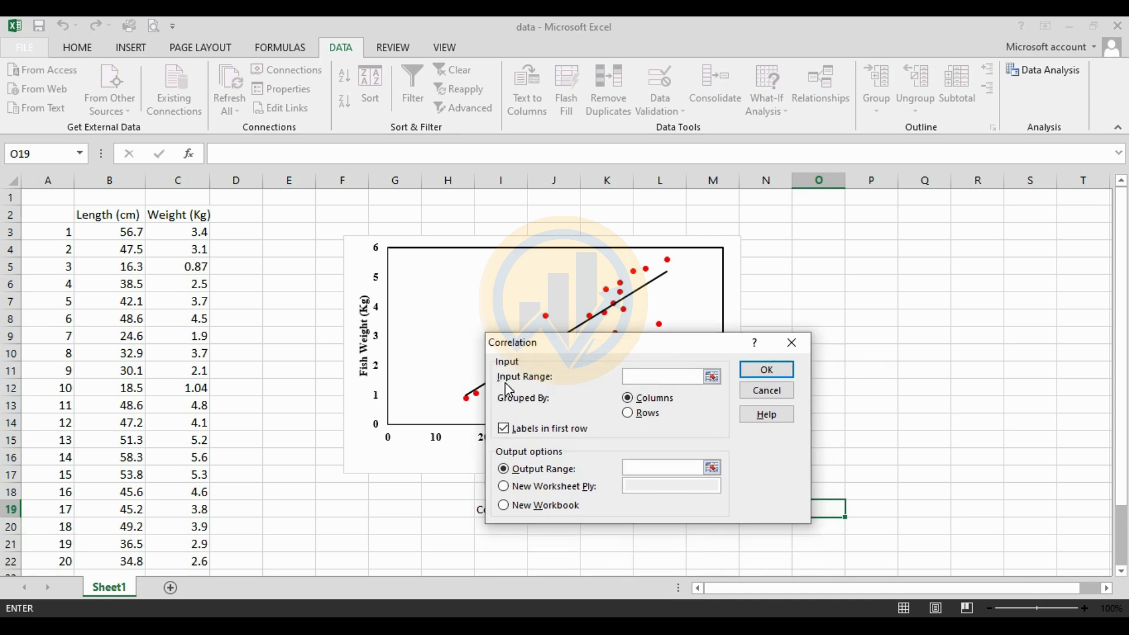
Step: Set the correlation input range to the length and weight columns with their headers, $B$2:$C$22
{"action": "left_click", "coordinate": [711, 376]}
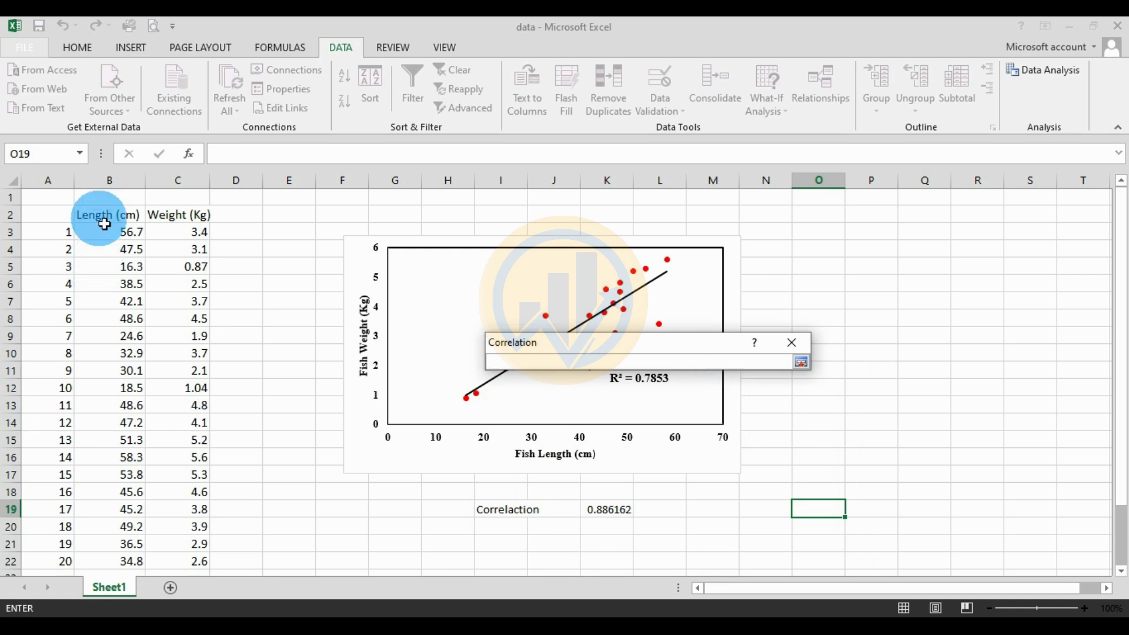
{"action": "left_click_drag", "start_coordinate": [109, 220], "coordinate": [180, 563]}
{"action": "left_click", "coordinate": [705, 360]}
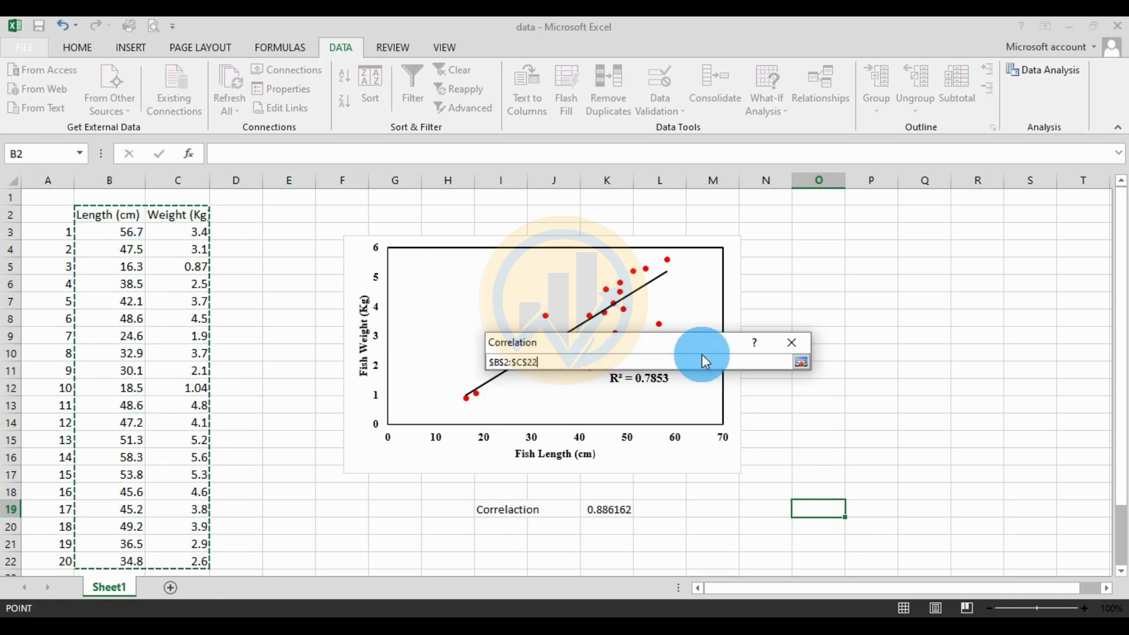
{"action": "left_click", "coordinate": [802, 363]}
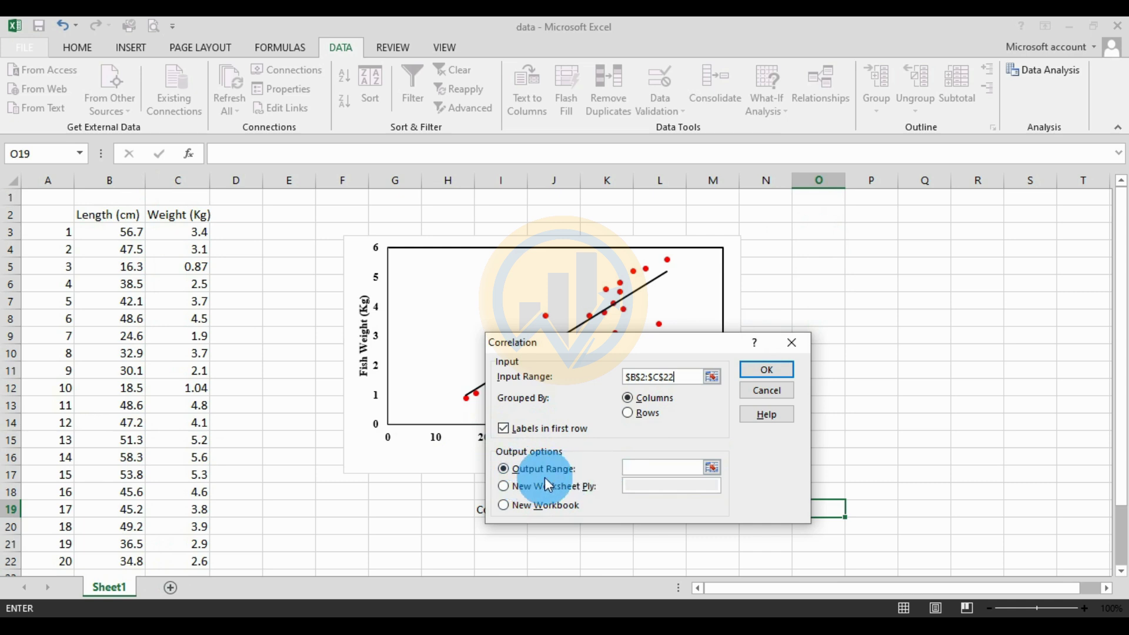
Step: Set the correlation output range to $O$4 and run the analysis
{"action": "left_click", "coordinate": [712, 468]}
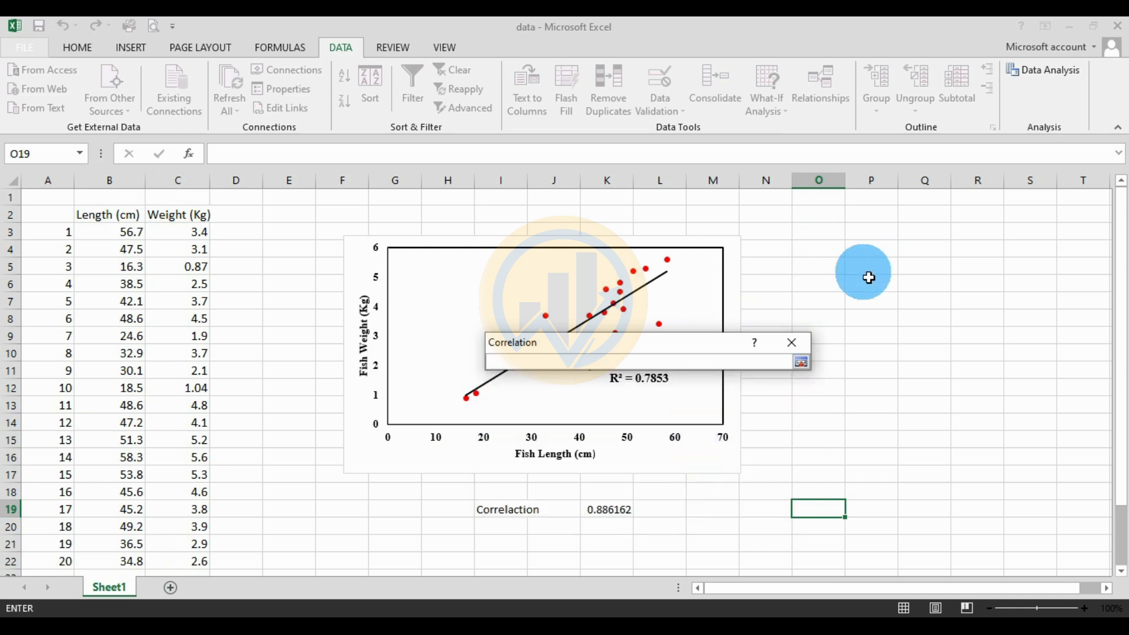
{"action": "left_click", "coordinate": [831, 260]}
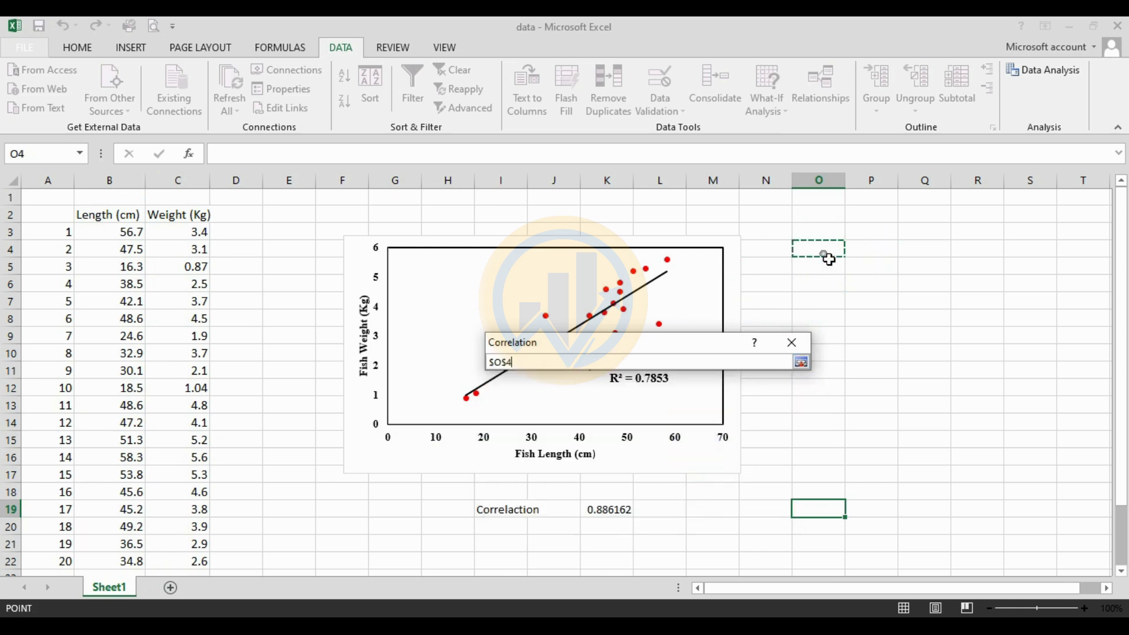
{"action": "left_click", "coordinate": [801, 363]}
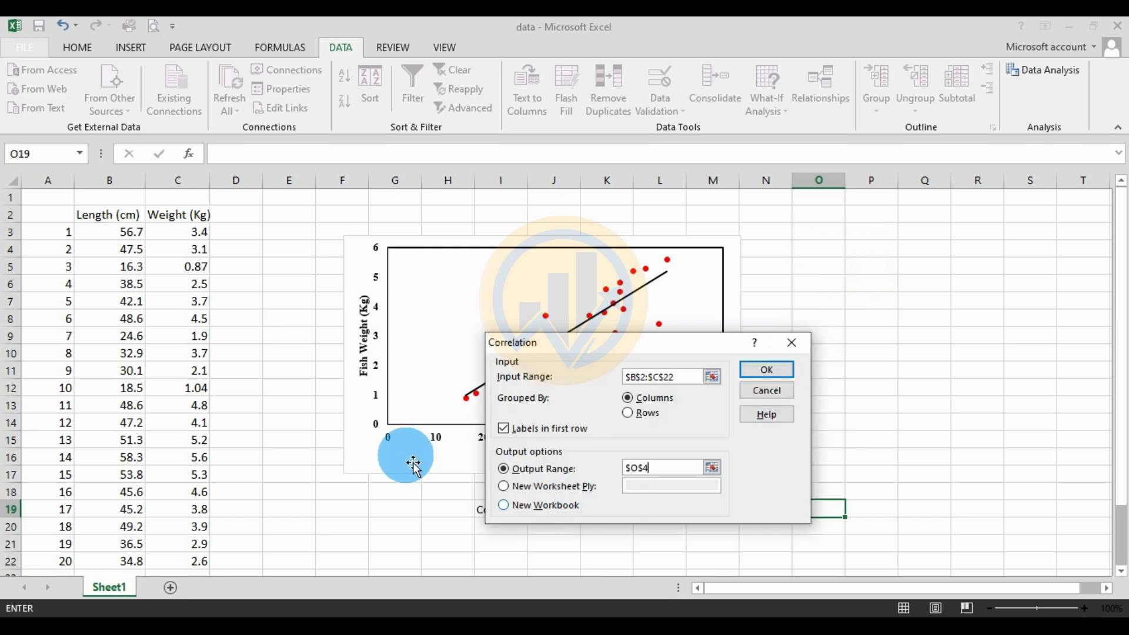
{"action": "left_click", "coordinate": [766, 377]}
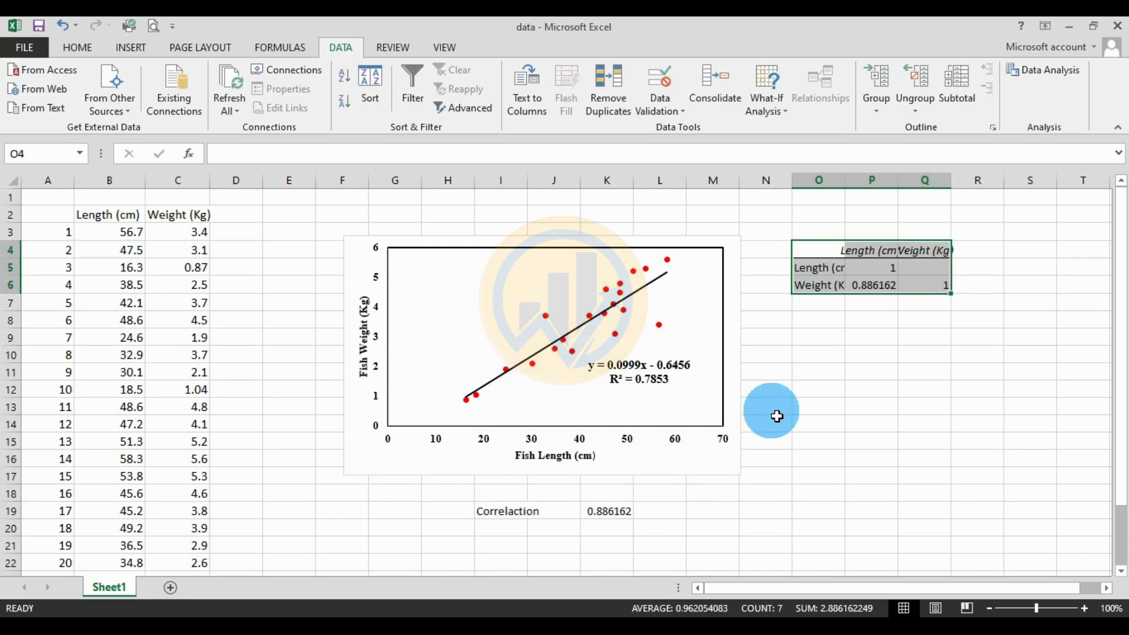
Step: Widen columns O to Q to fit the correlation table's contents, and select the CORREL result in K19 for comparison
{"action": "left_click", "coordinate": [885, 356]}
{"action": "left_click_drag", "start_coordinate": [847, 183], "coordinate": [1037, 185]}
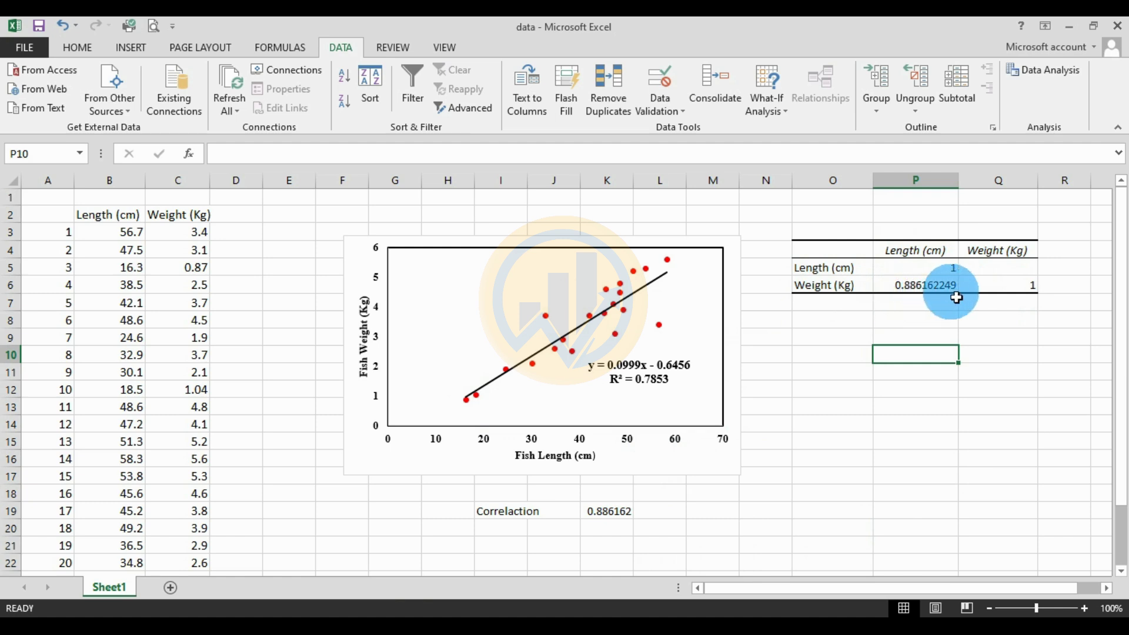
{"action": "left_click", "coordinate": [606, 511]}
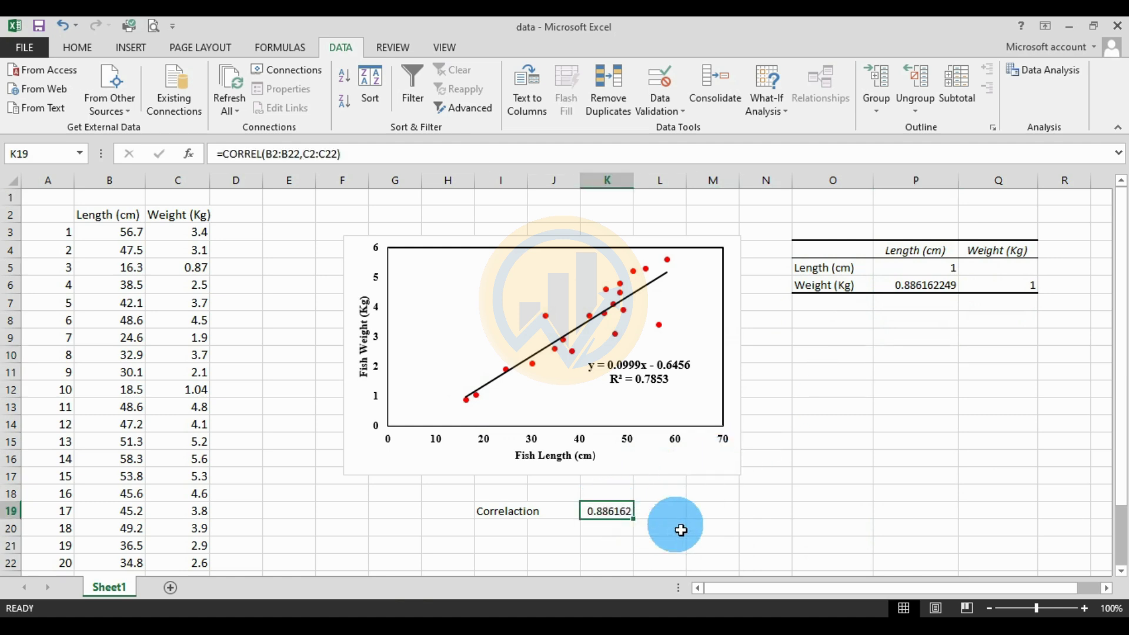